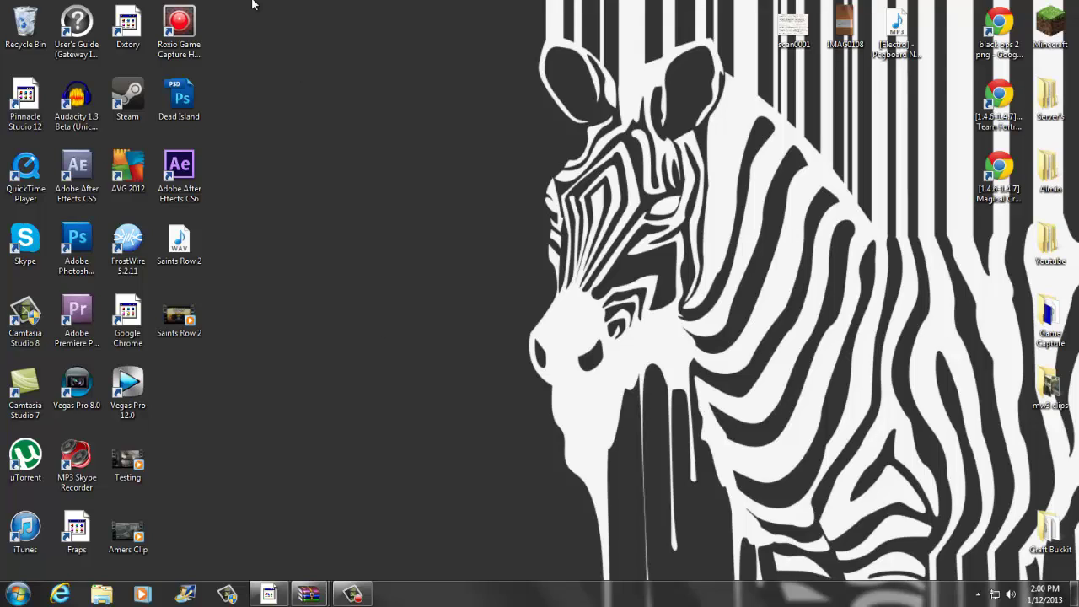
# - Switch to the browser and review the download links on the Team Fortress 2: Teleporter + Sentry + Dispenser forum page
pyautogui.click(270, 594)
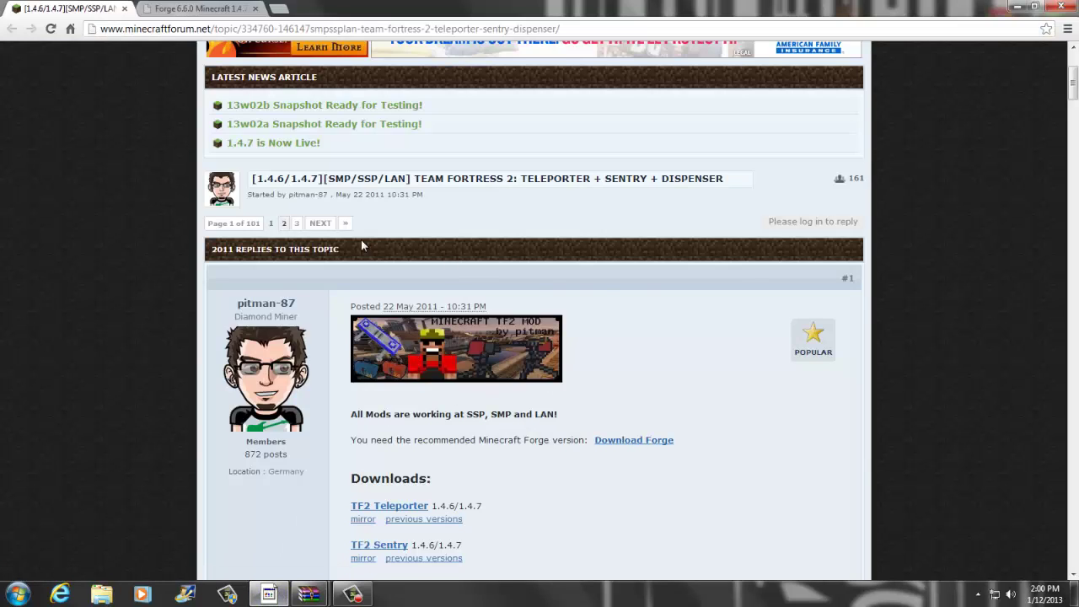
pyautogui.click(389, 505)
pyautogui.scroll(-3, 516, 480)
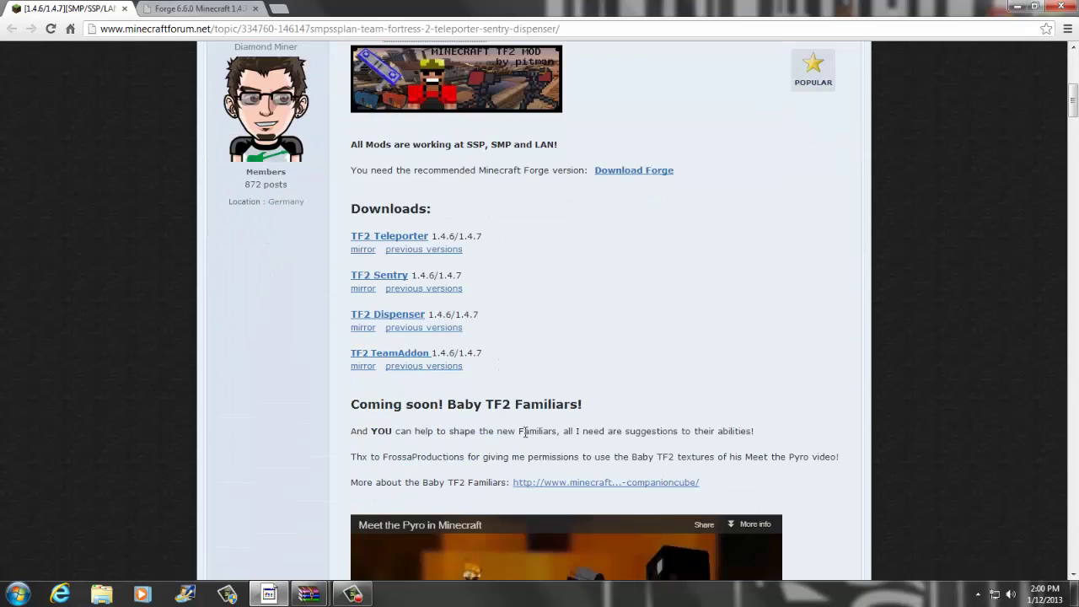
pyautogui.scroll(2, 486, 445)
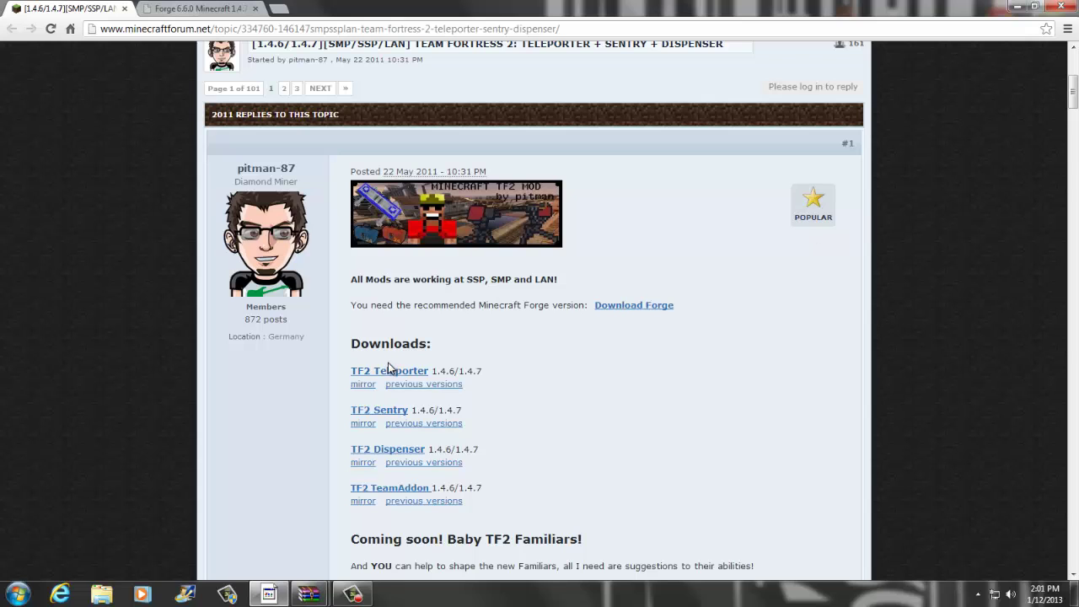
# - View the contents of the downloaded TF2_Teleporter_1.4.6.zip archive in WinRAR, then minimize its window
pyautogui.moveTo(308, 594)
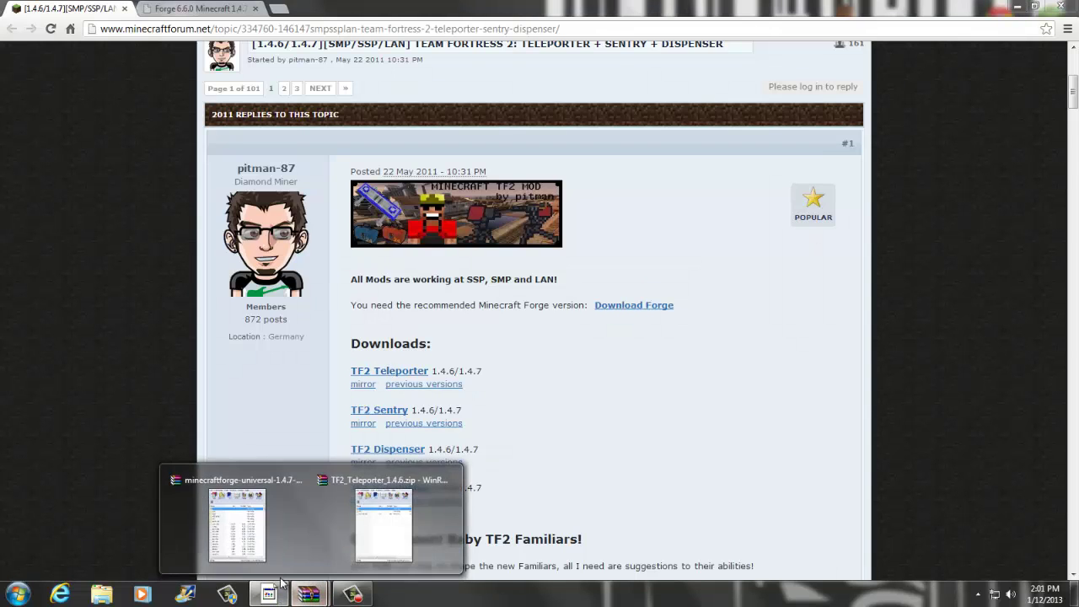
pyautogui.click(408, 527)
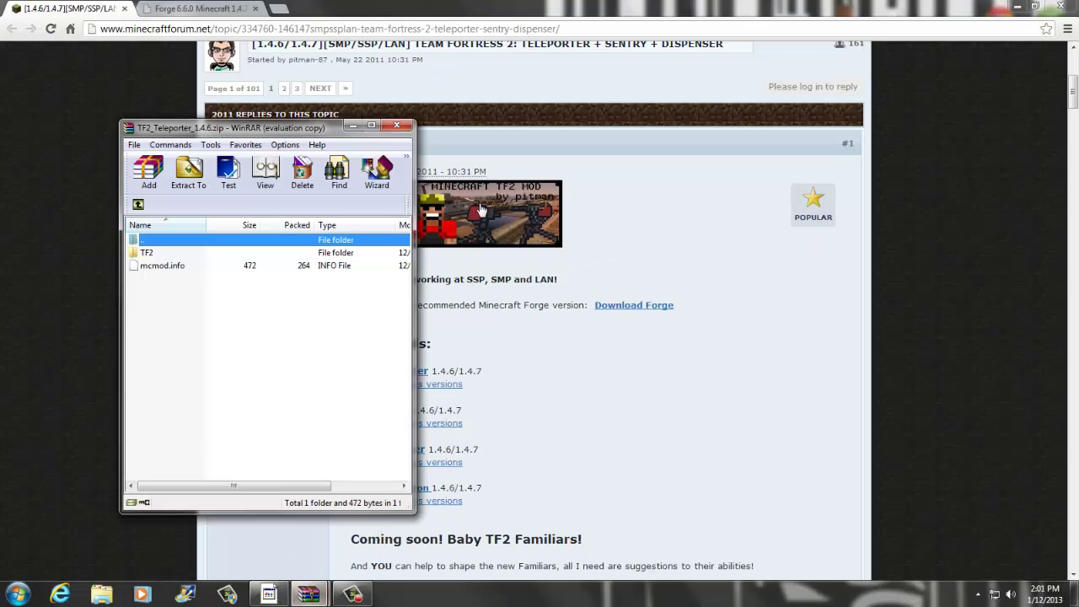
pyautogui.click(353, 126)
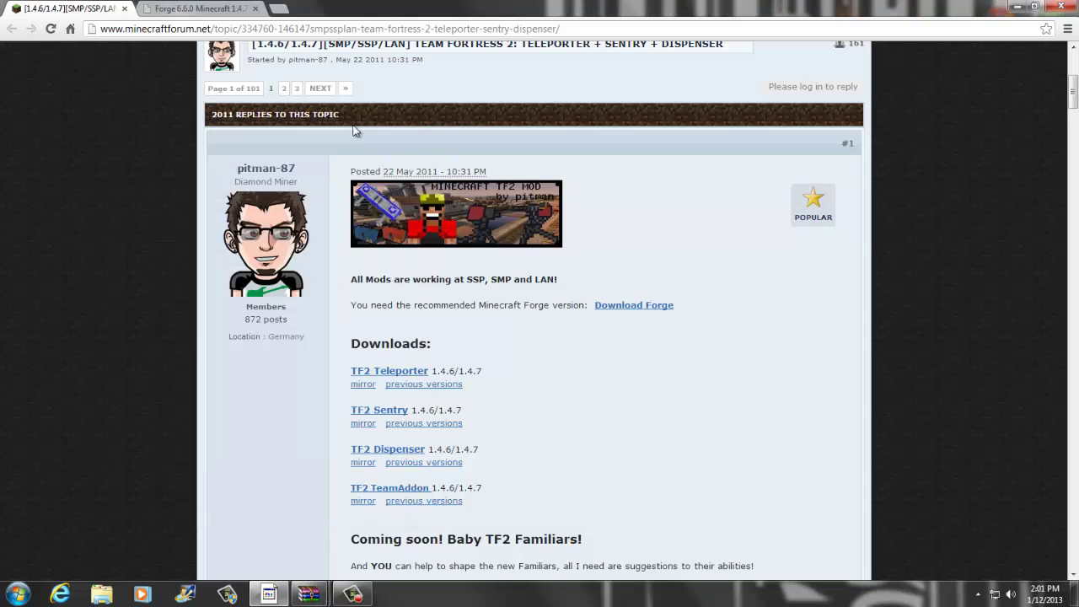
# - Follow the TF2 Sentry link, skip the adf.ly ad and request the free download of TF2_Sentry_1.4.6.zip
pyautogui.click(388, 418)
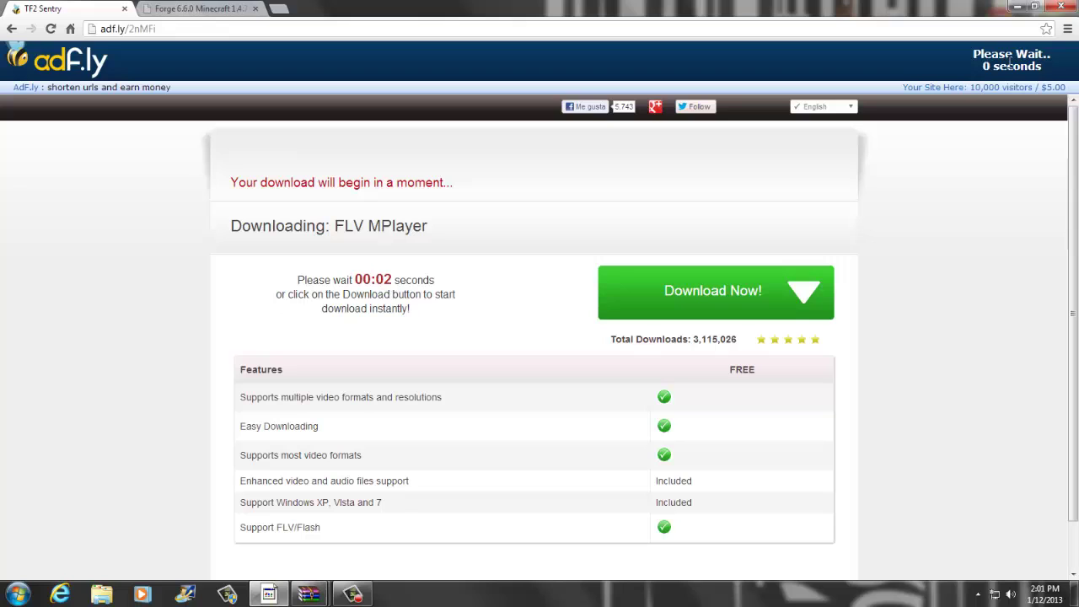
pyautogui.click(1010, 67)
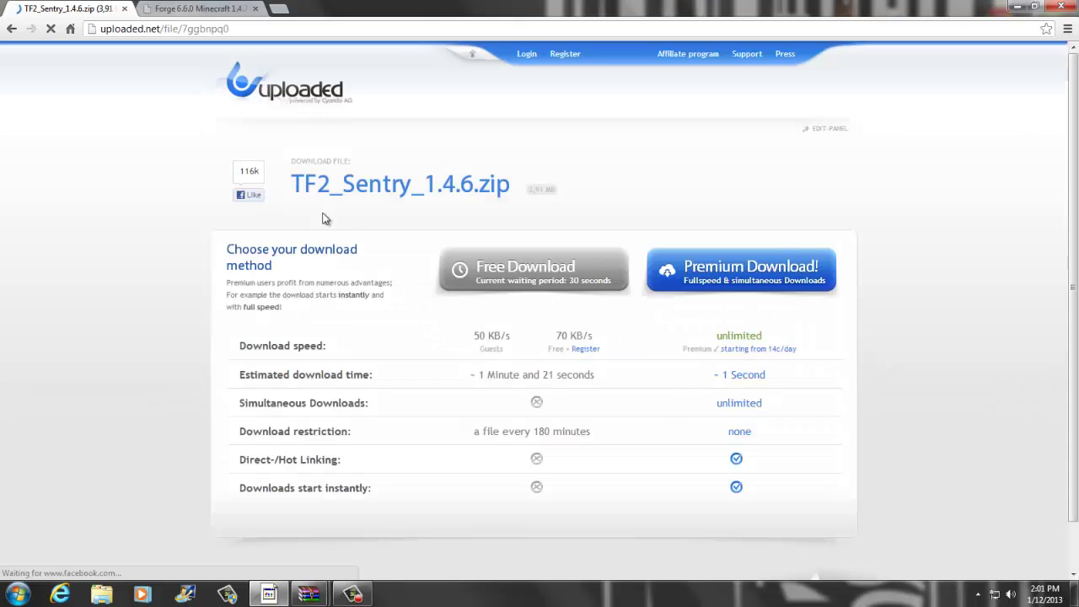
pyautogui.click(590, 268)
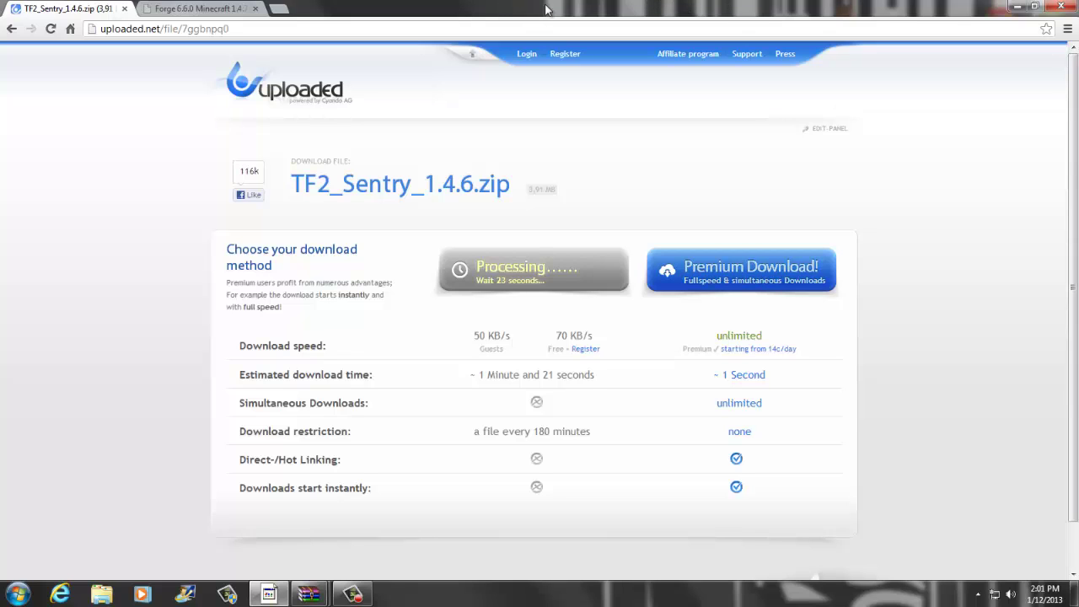
# - Check the Forge 6.6.0 Minecraft 1.4.7 download page and view the downloaded minecraftforge-universal-1.4.7-6.6.0.497.zip archive
pyautogui.click(196, 9)
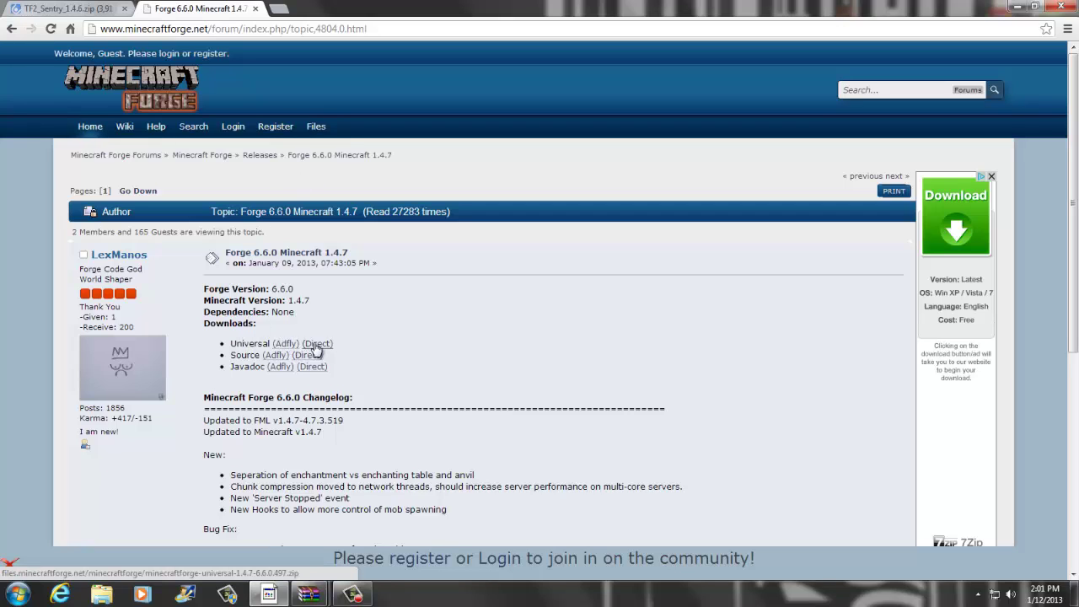
pyautogui.moveTo(320, 595)
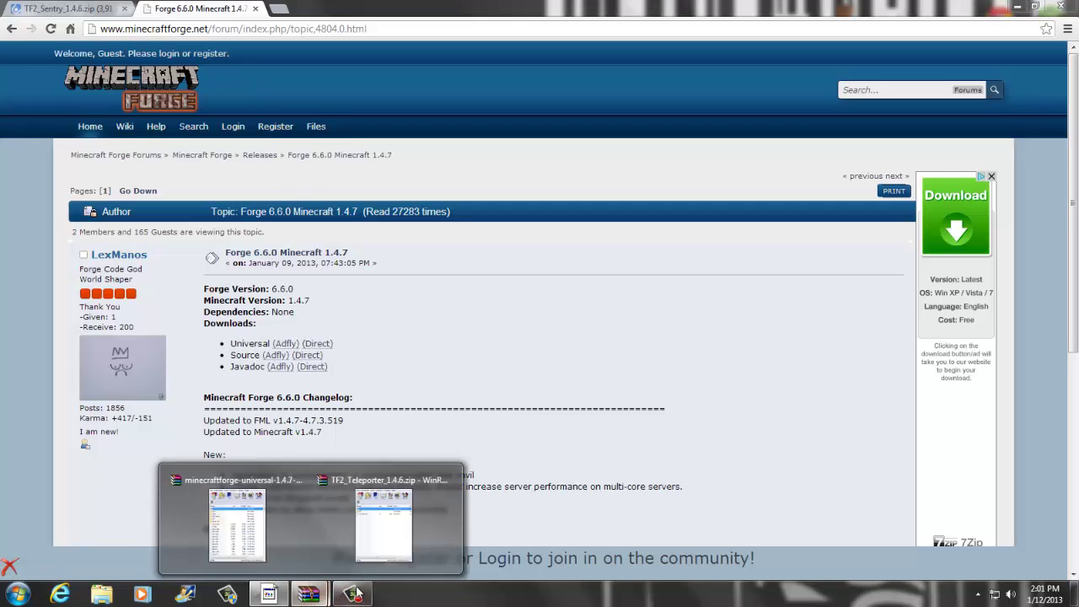
pyautogui.click(265, 520)
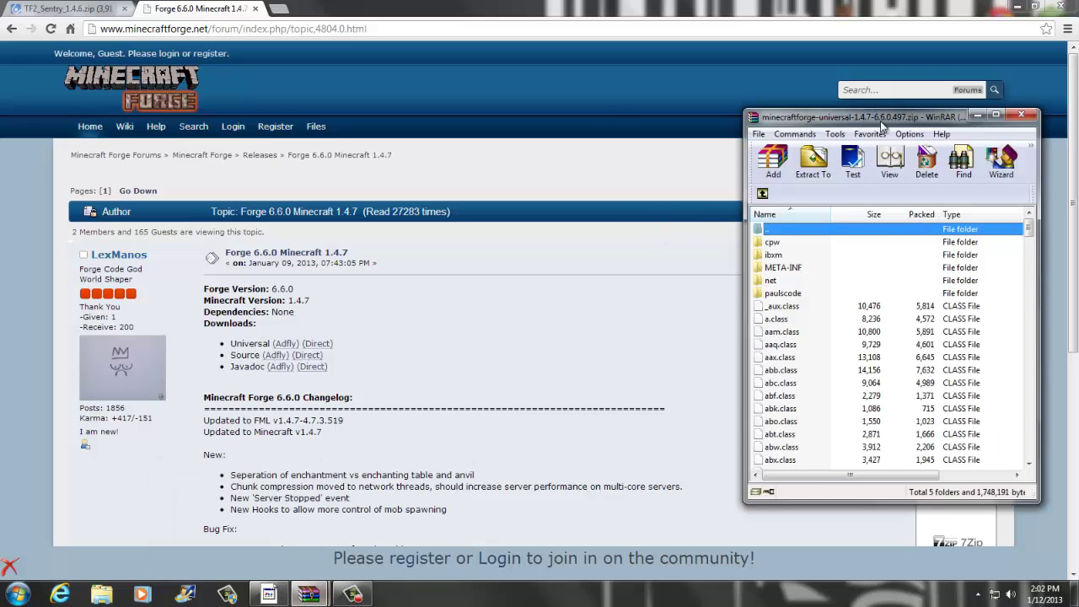
pyautogui.click(976, 114)
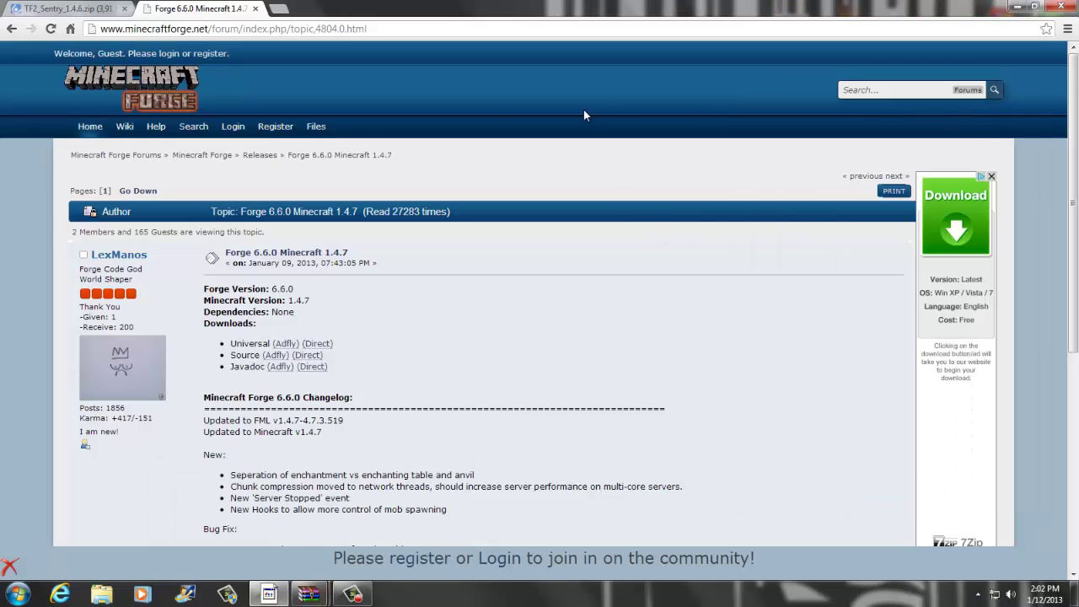
# - Try to download TF2_Sentry_1.4.6.zip by requesting a new CAPTCHA and submitting its two verification words, and close the download page
pyautogui.click(63, 8)
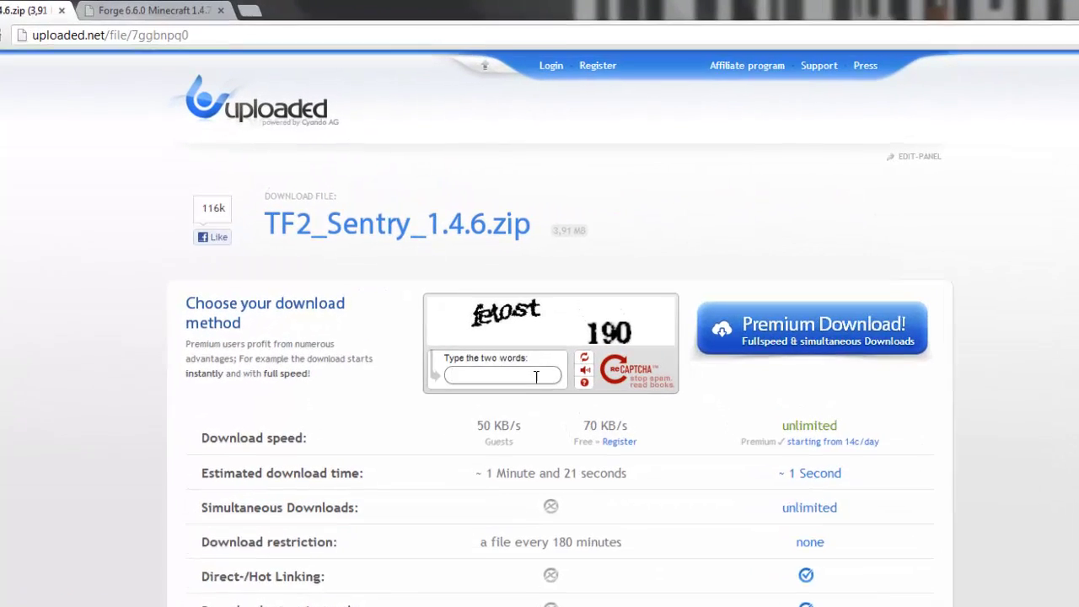
pyautogui.click(588, 369)
pyautogui.click(590, 368)
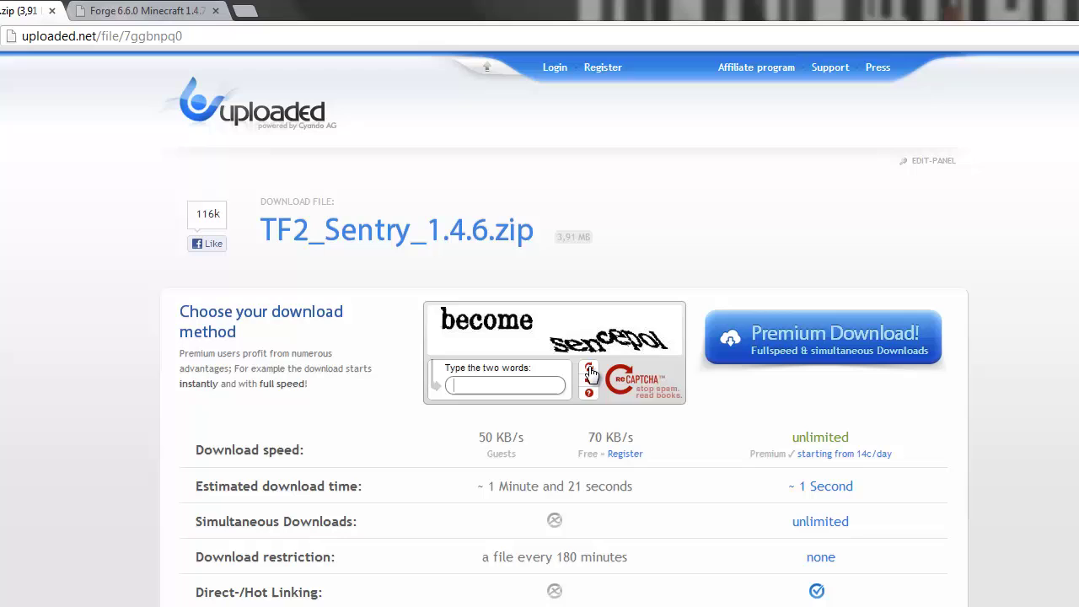
pyautogui.click(504, 384)
pyautogui.write('becomesencepol')
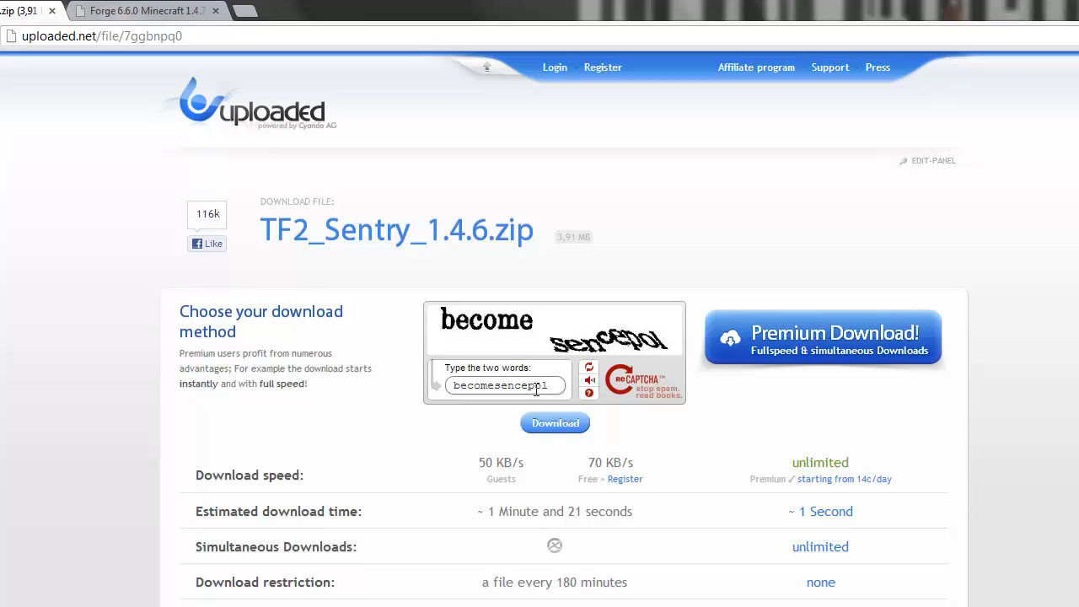
pyautogui.click(555, 422)
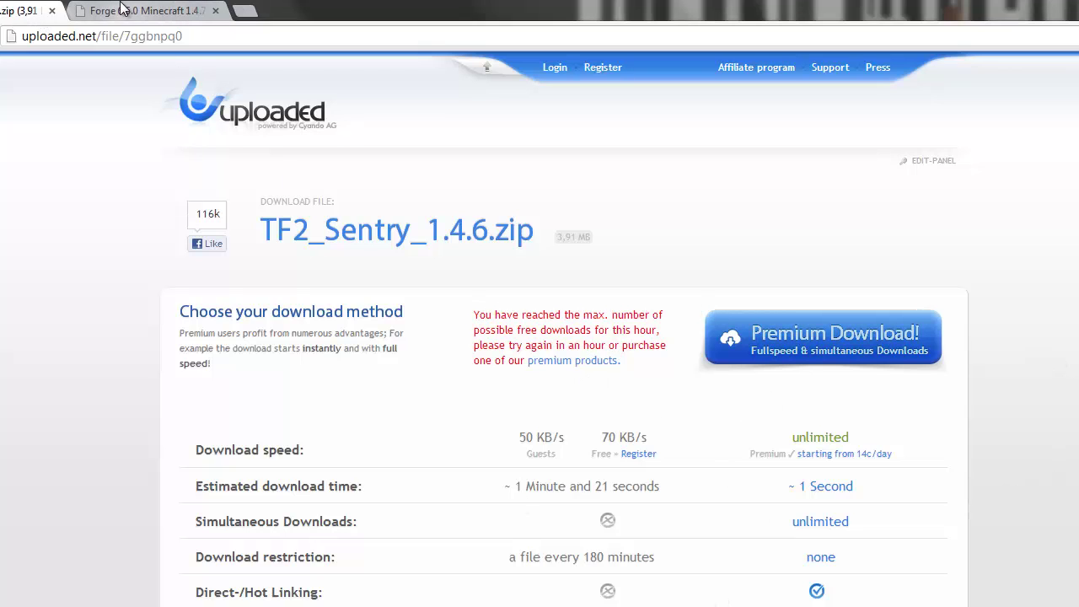
pyautogui.click(53, 11)
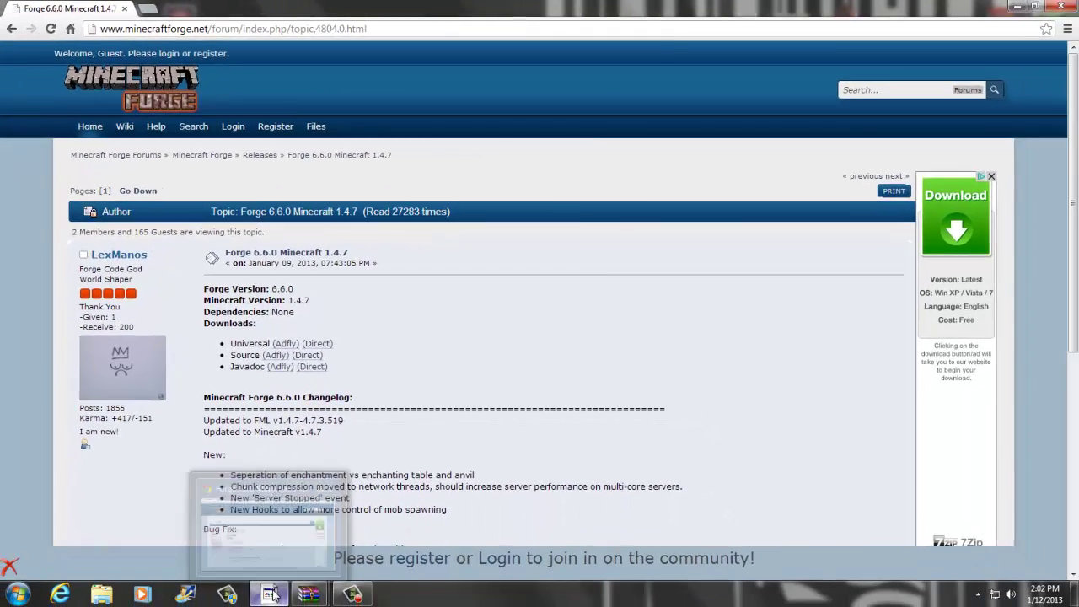
# - Minimize the browser and place the TF2_Teleporter_1.4.6.zip archive window beside the minecraftforge-universal archive window
pyautogui.click(270, 594)
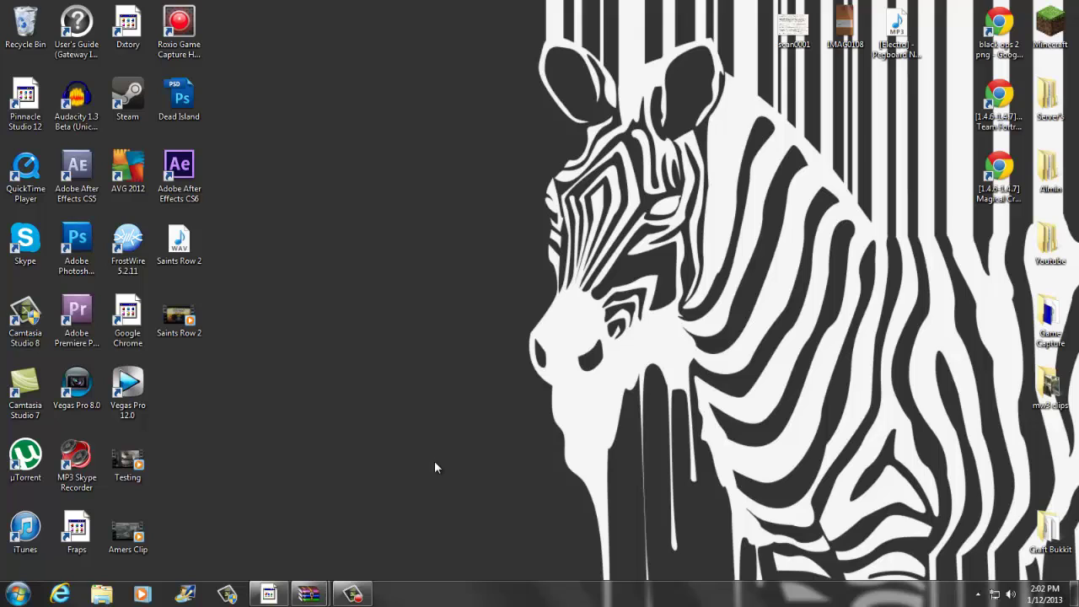
pyautogui.click(326, 557)
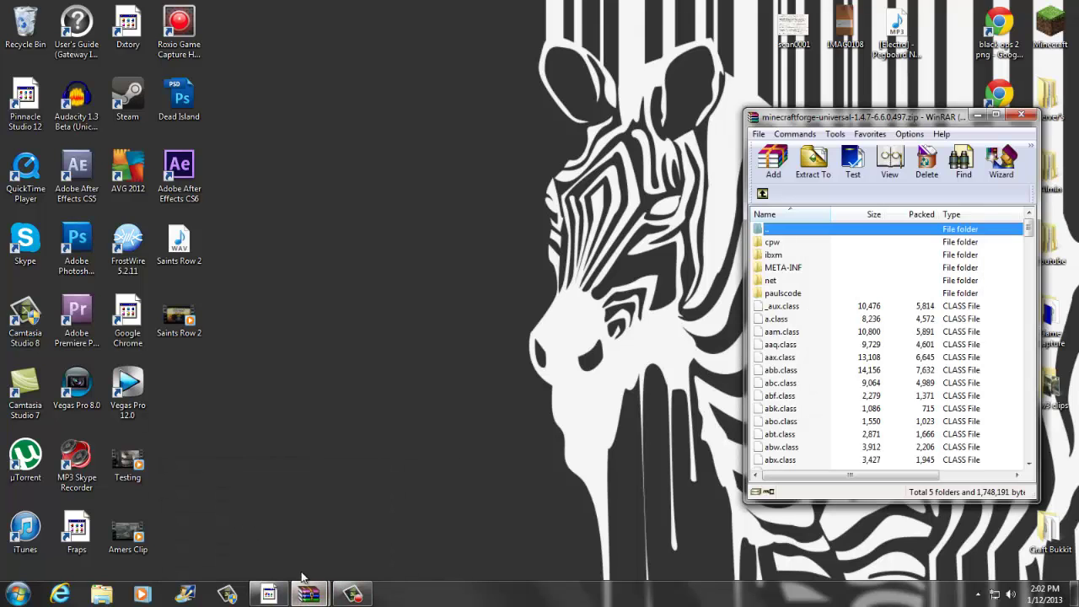
pyautogui.moveTo(308, 594)
pyautogui.click(417, 510)
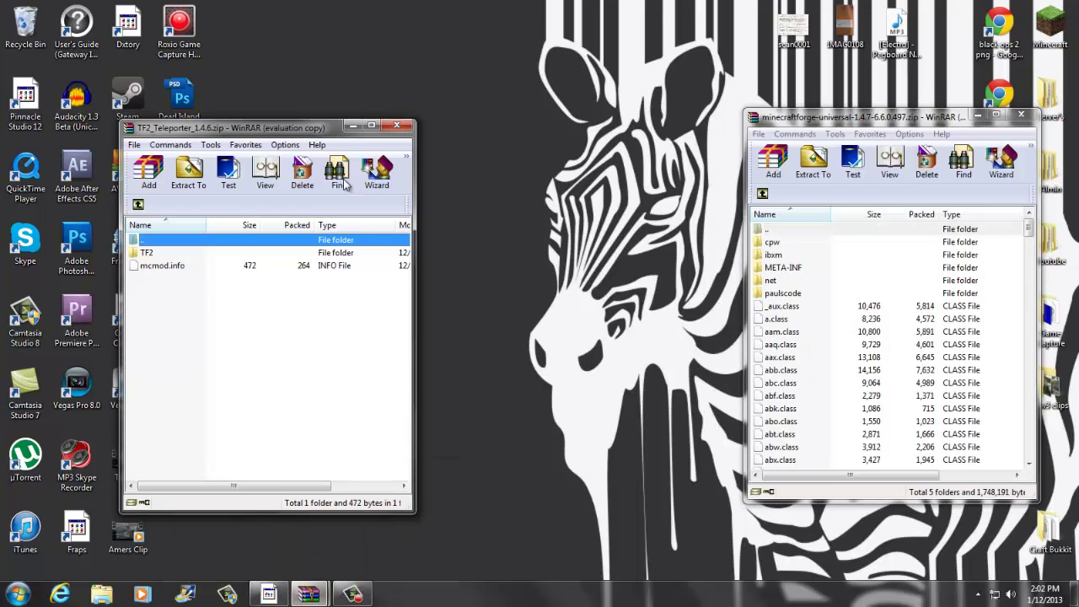
pyautogui.moveTo(289, 133); pyautogui.dragTo(581, 130)
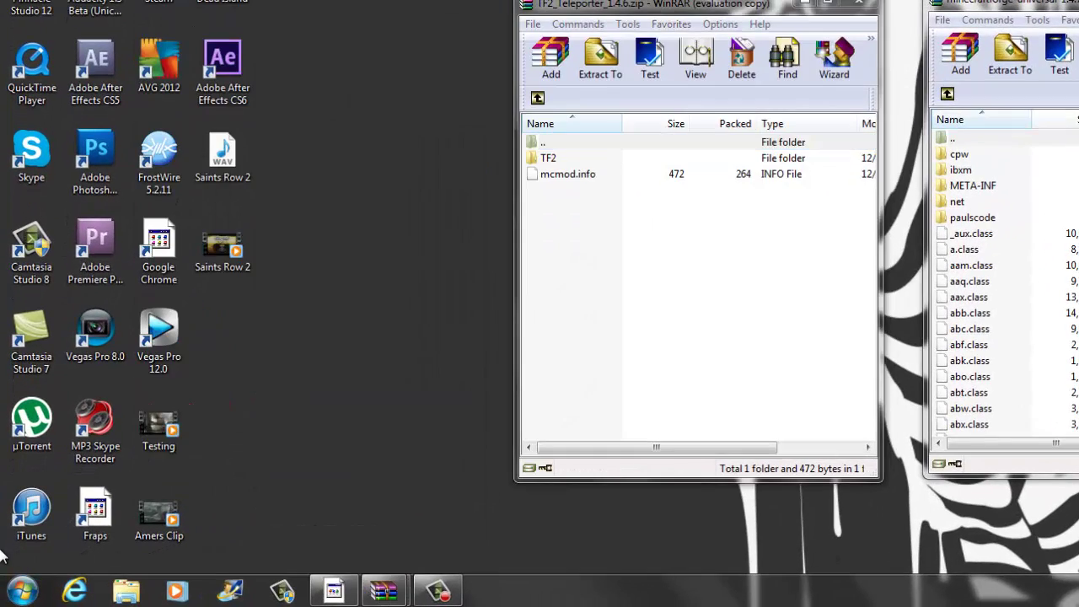
# - Open the Roaming application data folder by searching Windows for %appdata%
pyautogui.click(25, 592)
pyautogui.click(132, 547)
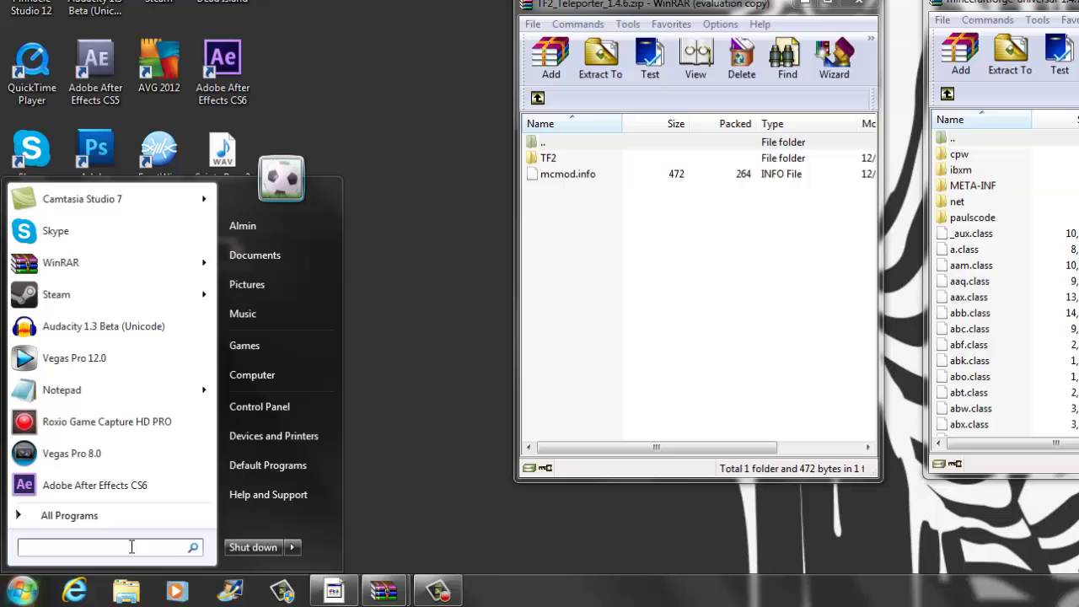
pyautogui.write('%appdata')
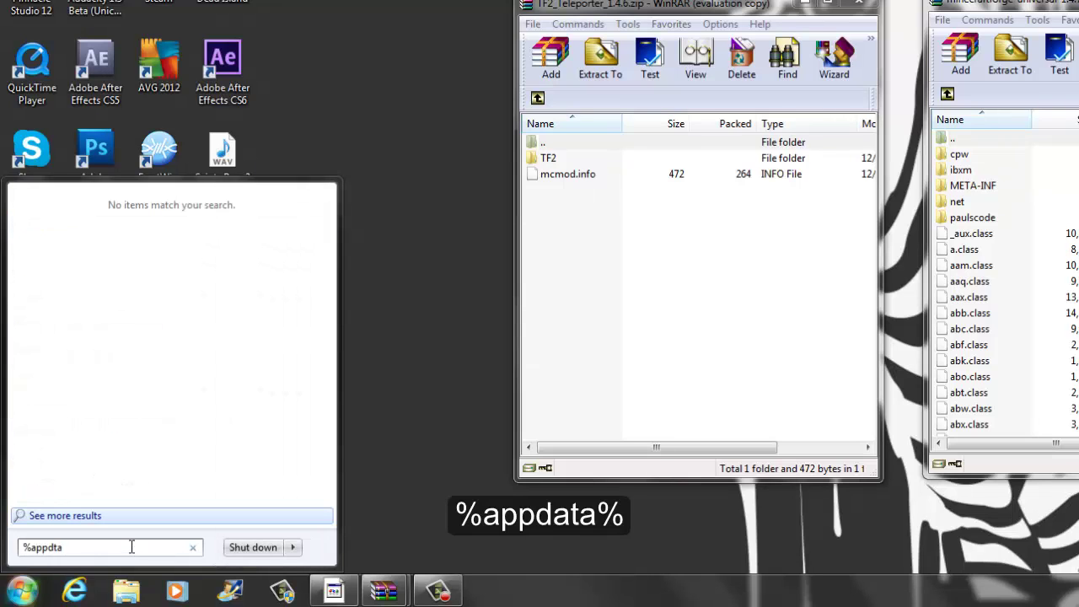
pyautogui.press('BackSpace')
pyautogui.press('BackSpace')
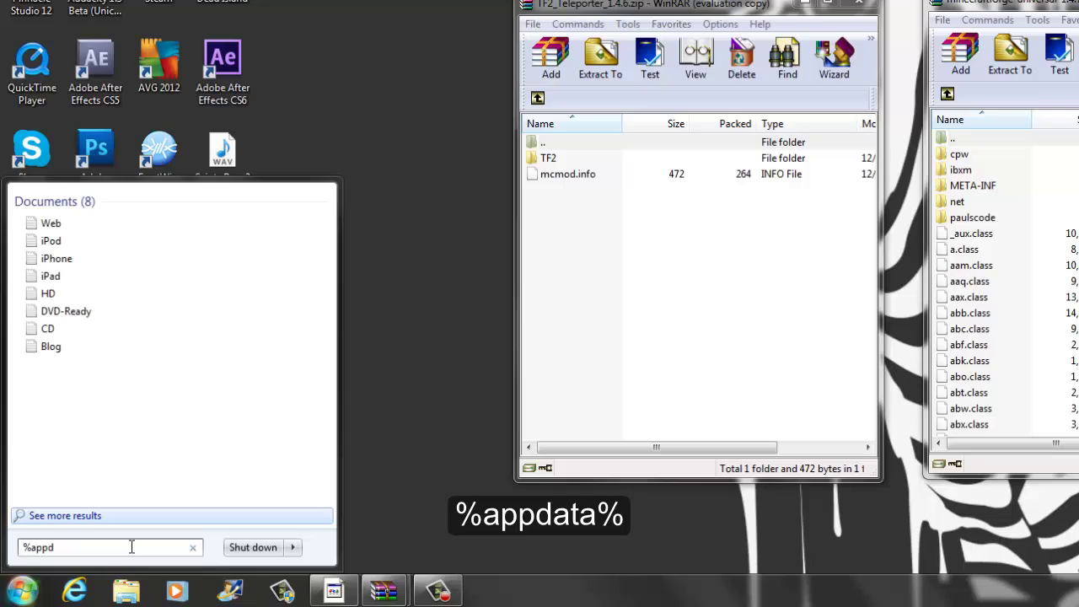
pyautogui.write('ata%')
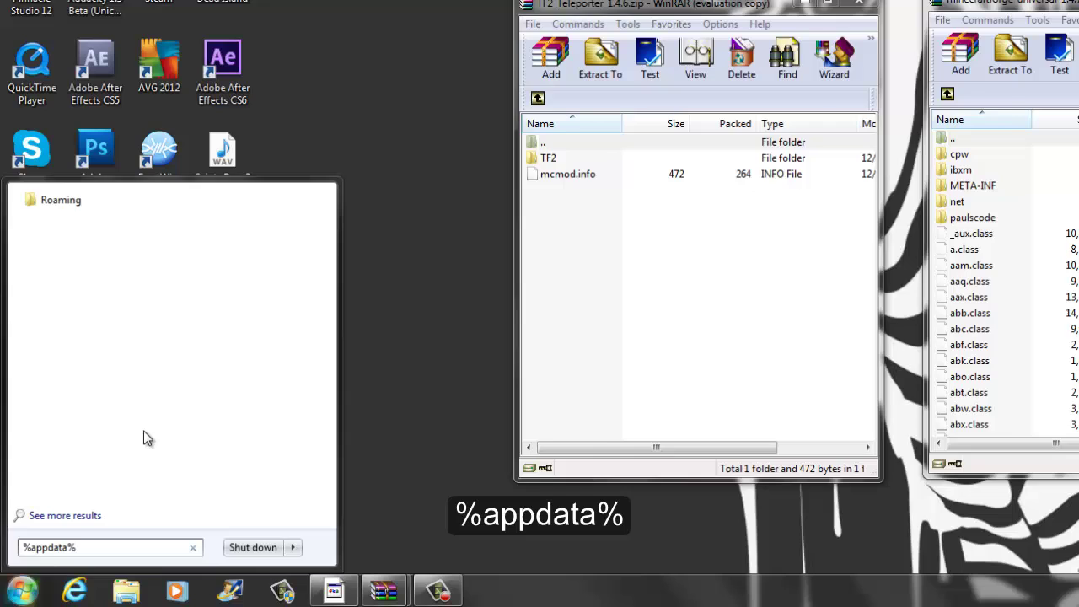
pyautogui.press('Return')
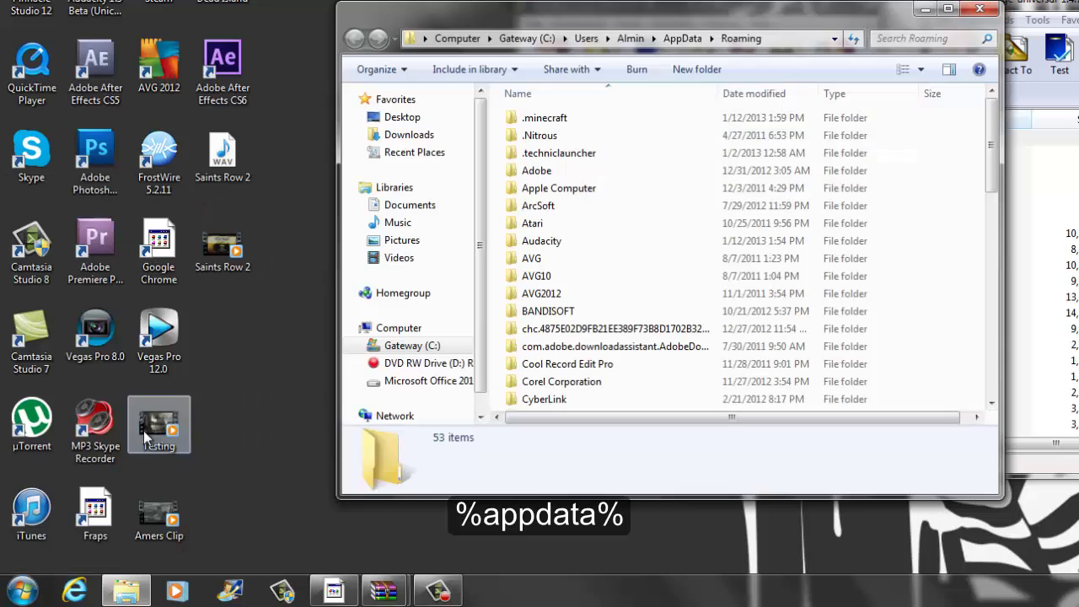
# - Open the minecraft jar from the .minecraft\bin folder with WinRAR archiver and move its window clear of the Forge archive
pyautogui.doubleClick(558, 118)
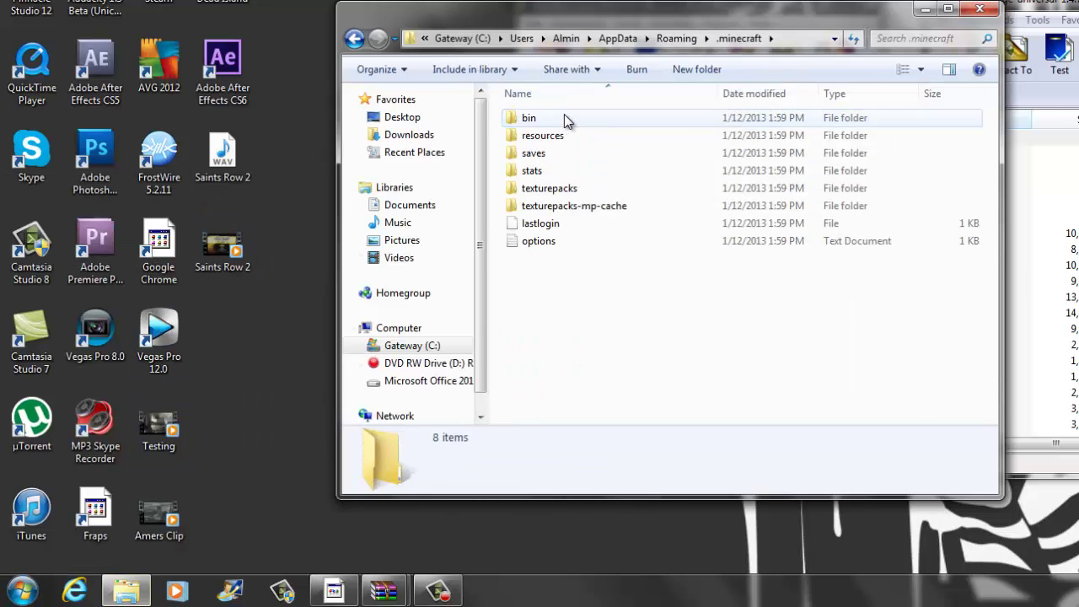
pyautogui.doubleClick(563, 115)
pyautogui.click(560, 208)
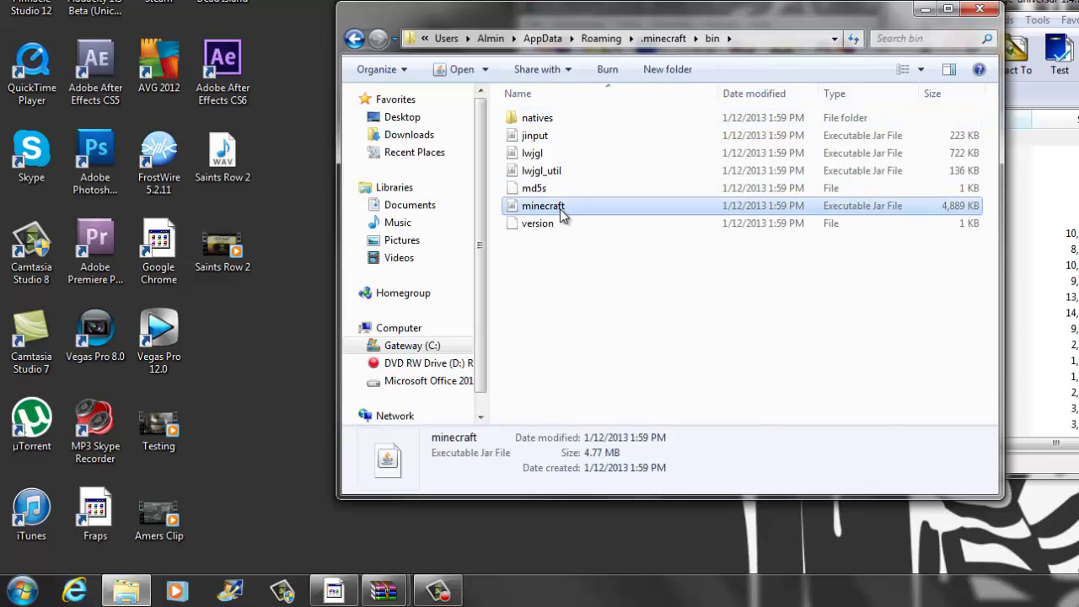
pyautogui.rightClick(559, 208)
pyautogui.moveTo(640, 254)
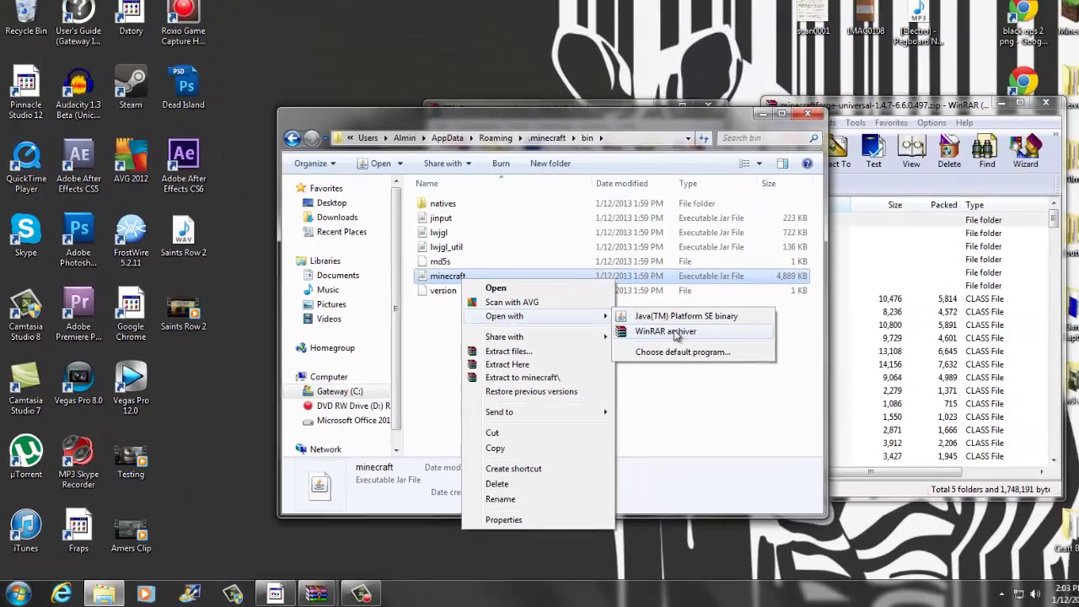
pyautogui.click(817, 271)
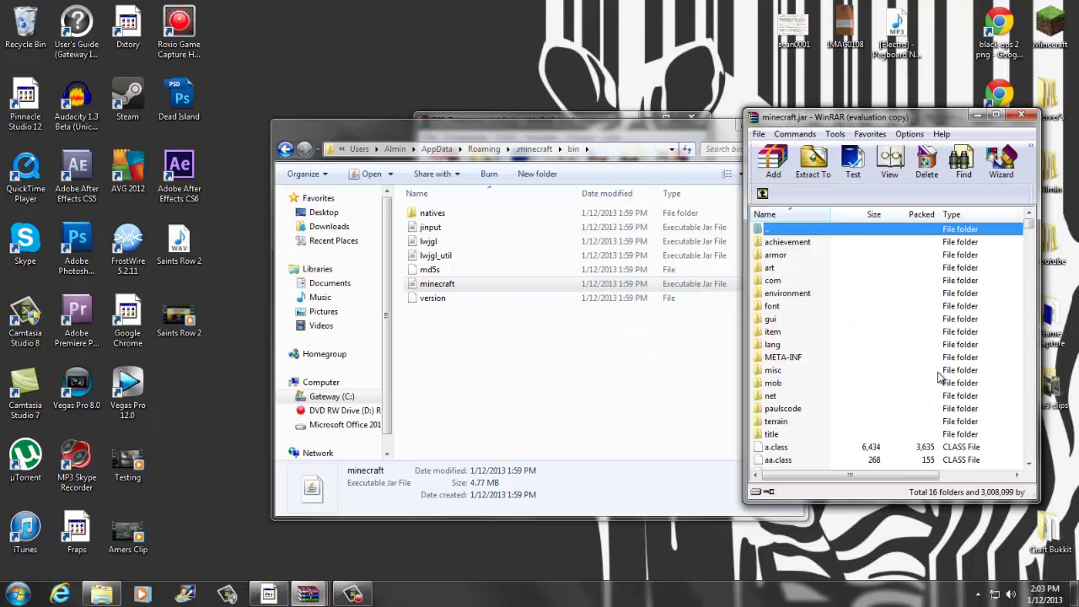
pyautogui.click(1015, 267)
pyautogui.moveTo(839, 118); pyautogui.dragTo(422, 141)
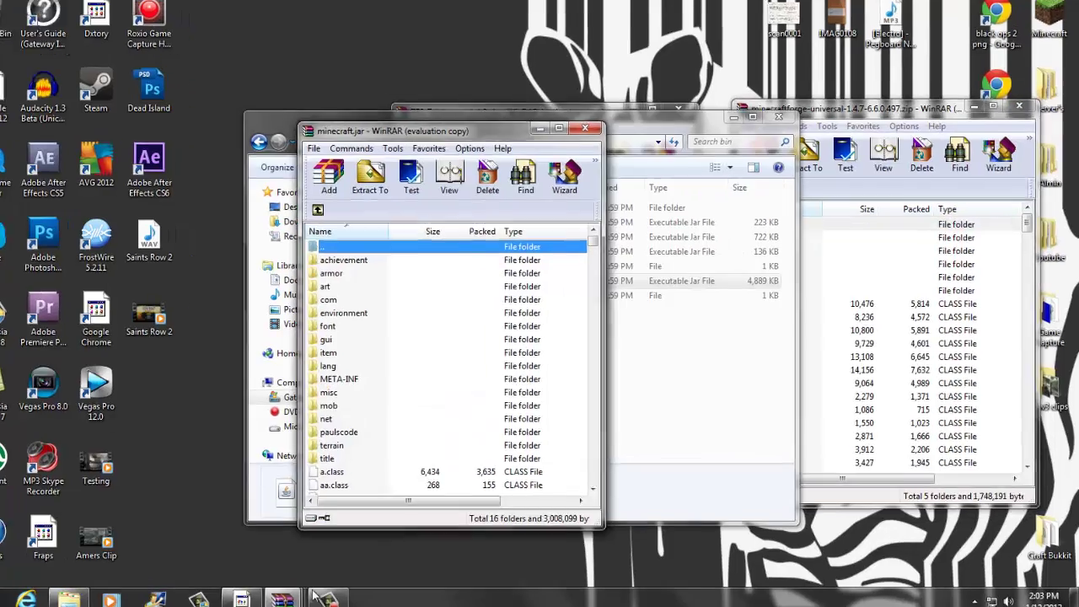
# - Add all files and folders from the minecraftforge-universal-1.4.7-6.6.0.497.zip archive to the minecraft.jar archive
pyautogui.moveTo(316, 595)
pyautogui.click(241, 502)
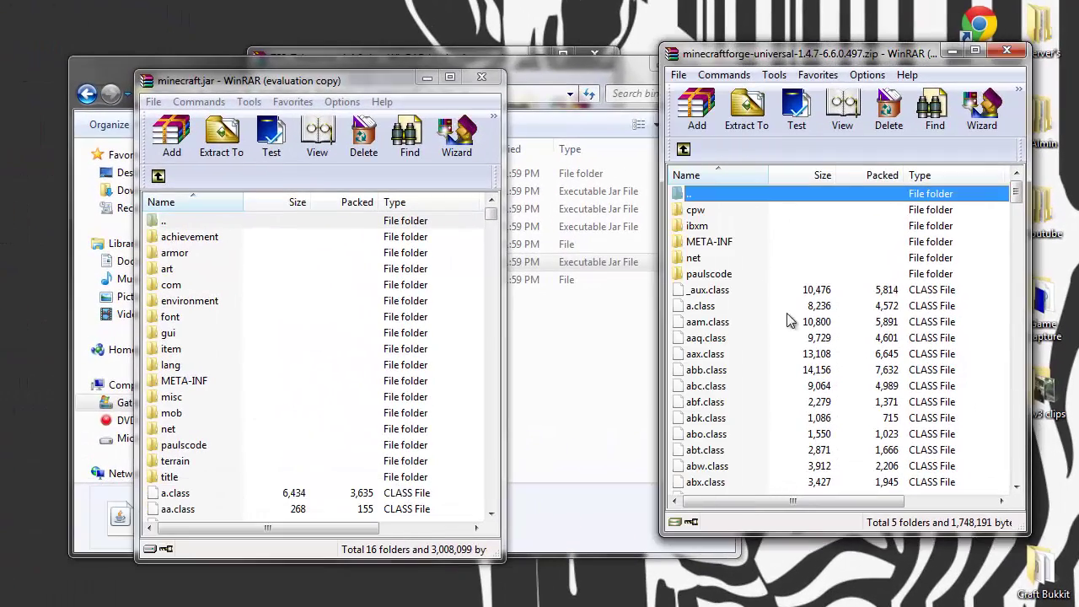
pyautogui.click(799, 417)
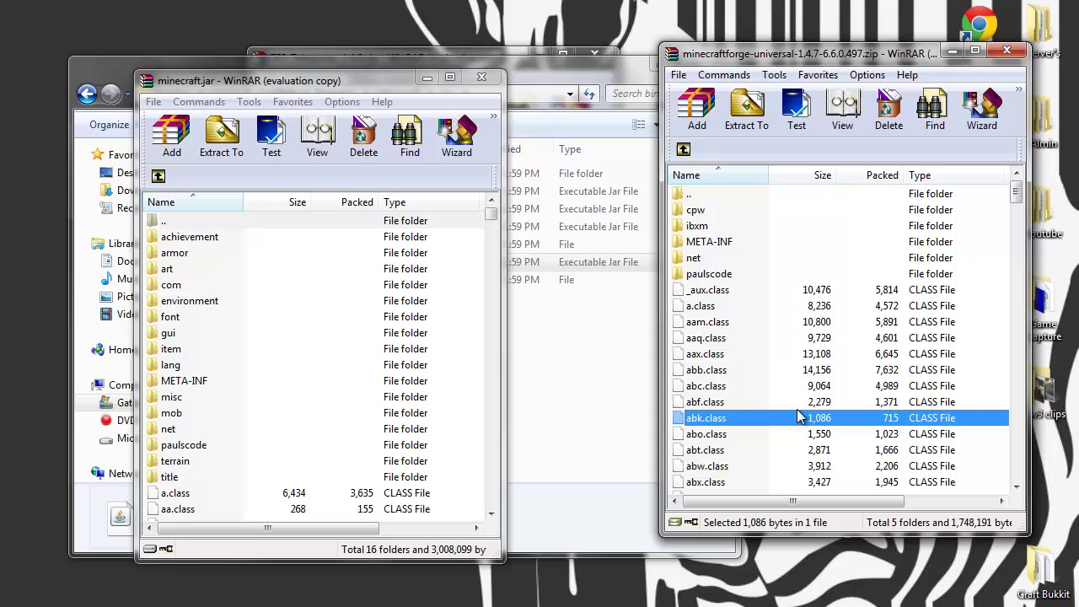
pyautogui.hotkey('ctrl', 'a')
pyautogui.moveTo(797, 414); pyautogui.dragTo(239, 509)
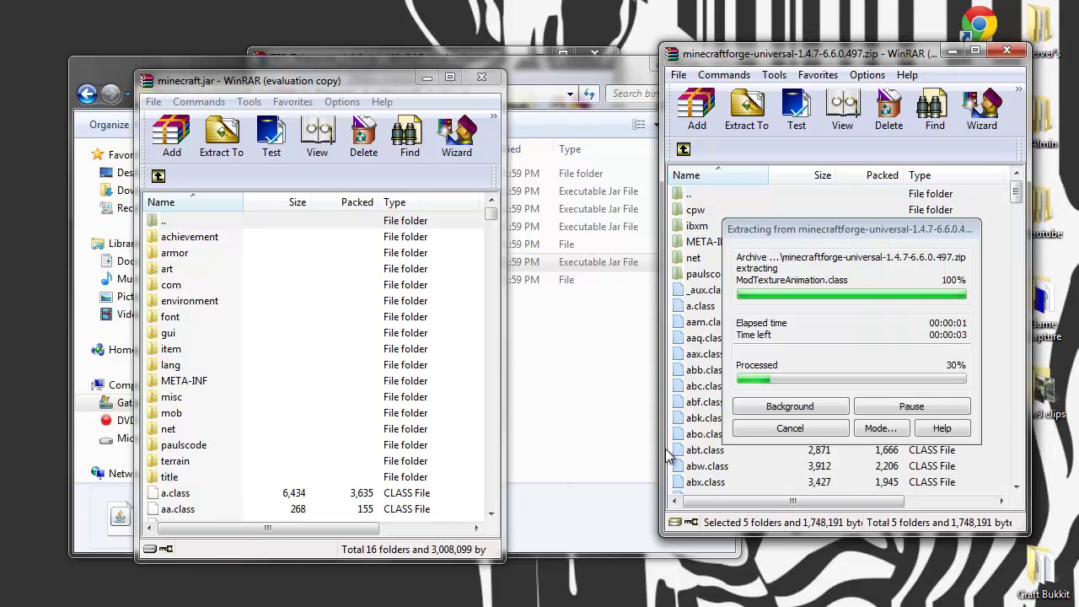
pyautogui.click(325, 466)
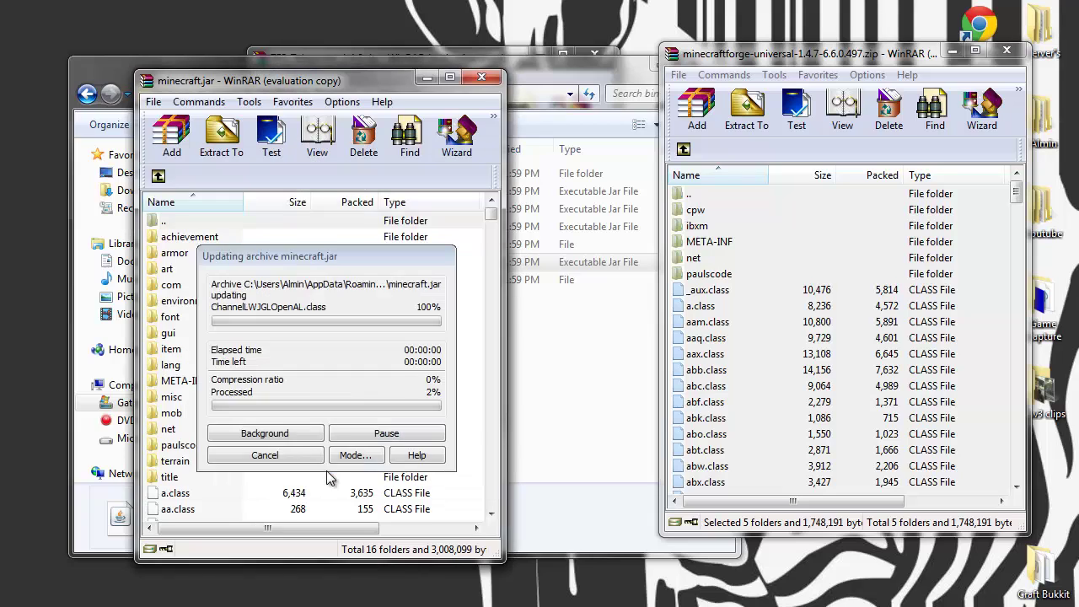
# - Delete the META-INF folder from the minecraft.jar archive
pyautogui.click(222, 412)
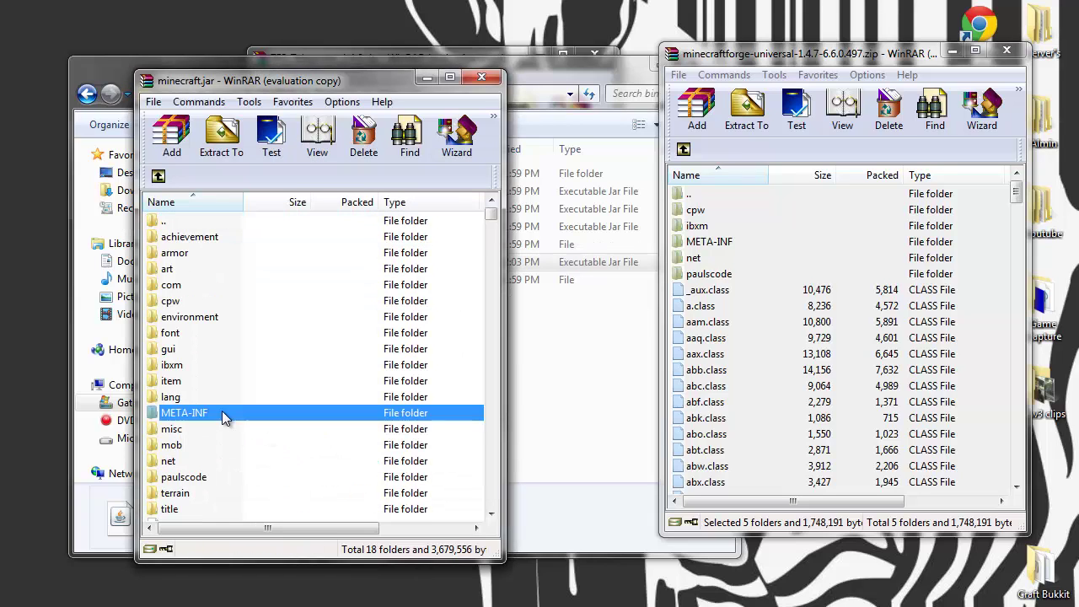
pyautogui.click(365, 136)
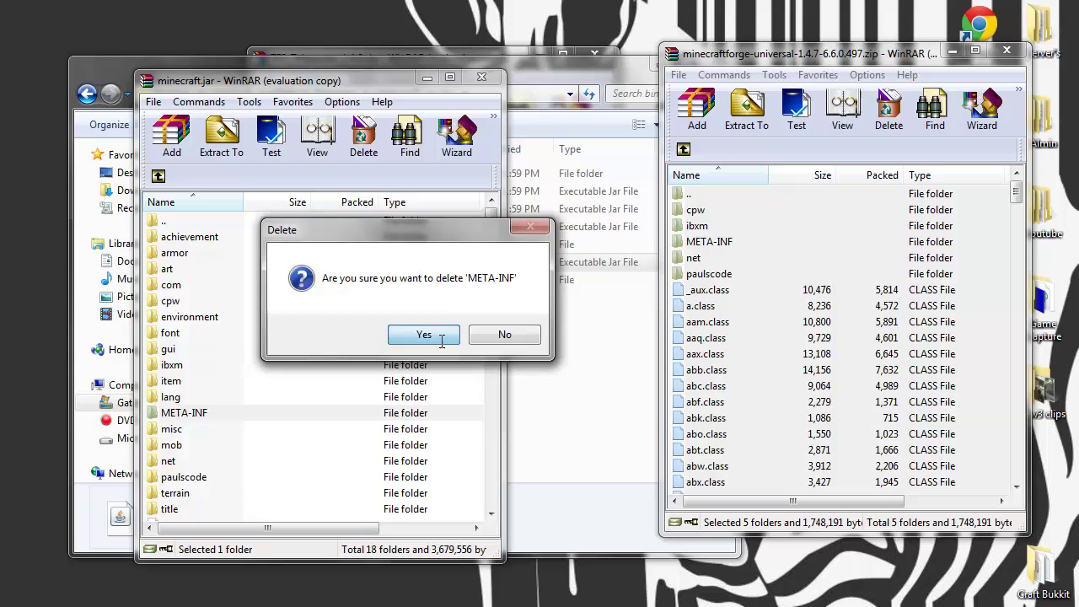
pyautogui.click(441, 340)
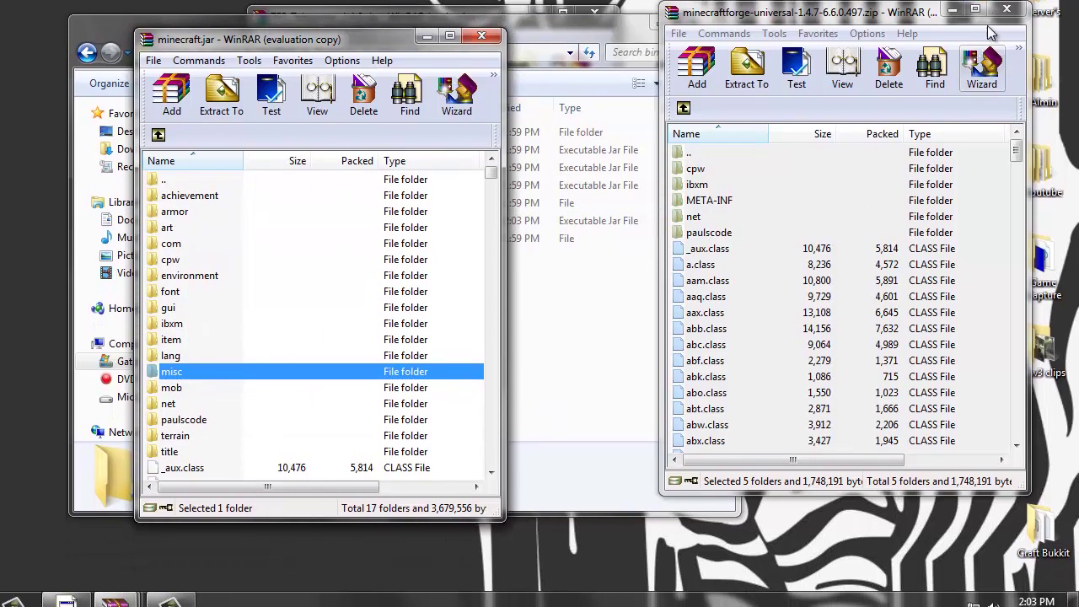
# - Close the Forge and minecraft.jar archives, and minimize the bin folder and TF2_Teleporter_1.4.6.zip windows
pyautogui.click(1010, 8)
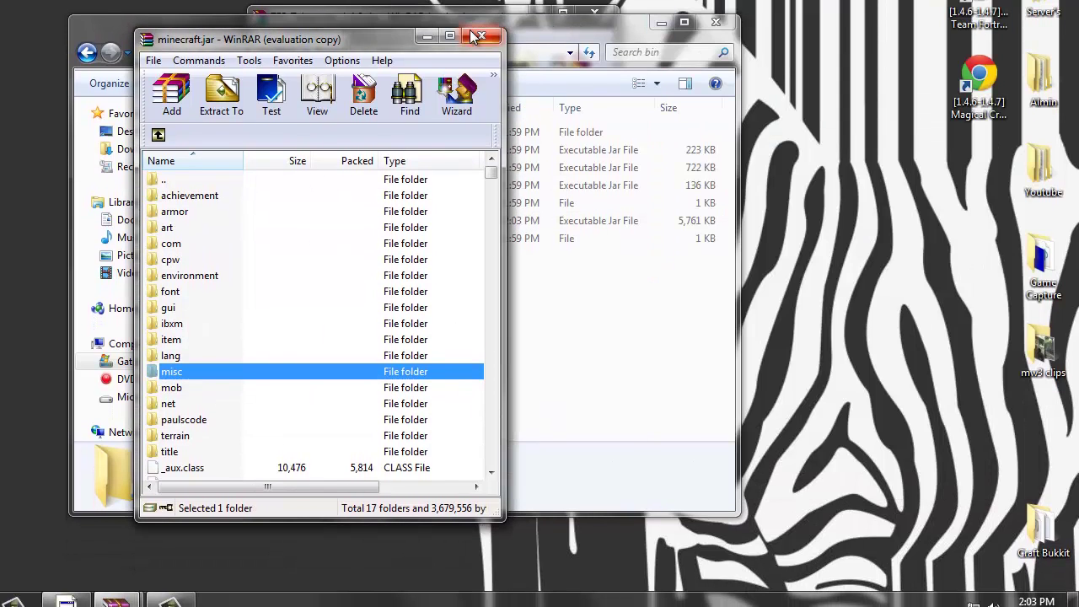
pyautogui.click(478, 37)
pyautogui.click(659, 24)
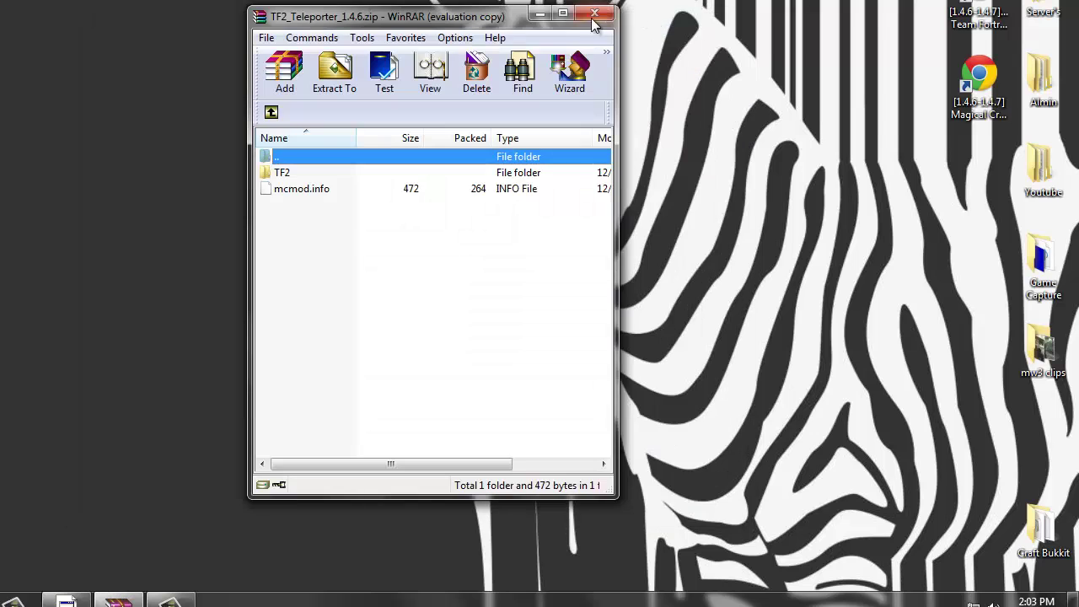
pyautogui.click(540, 14)
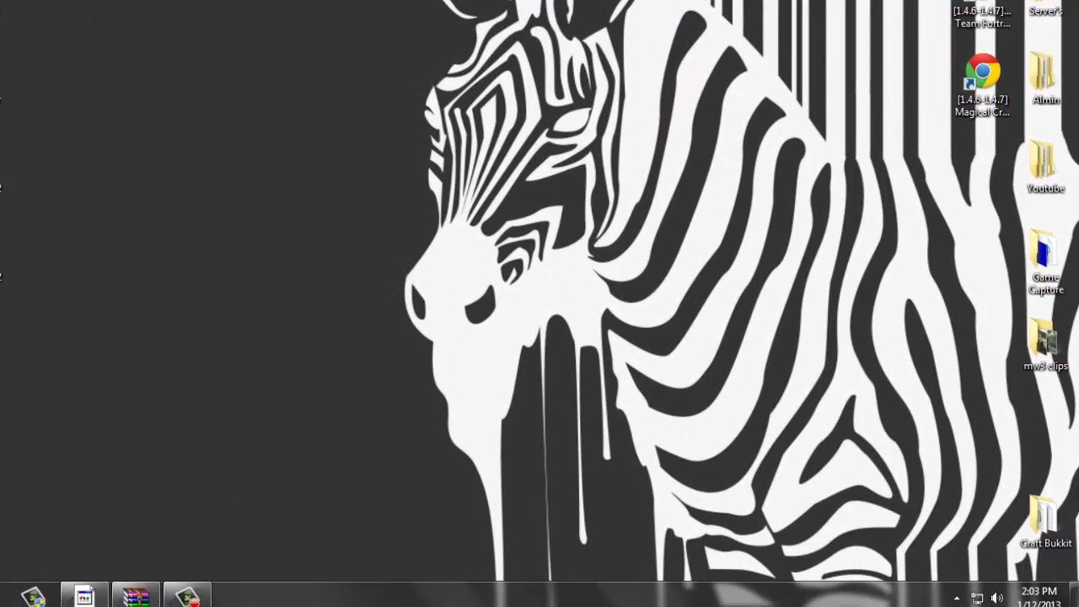
# - Run Minecraft once by logging in through the launcher, and quit the game from the title screen
pyautogui.click(466, 246)
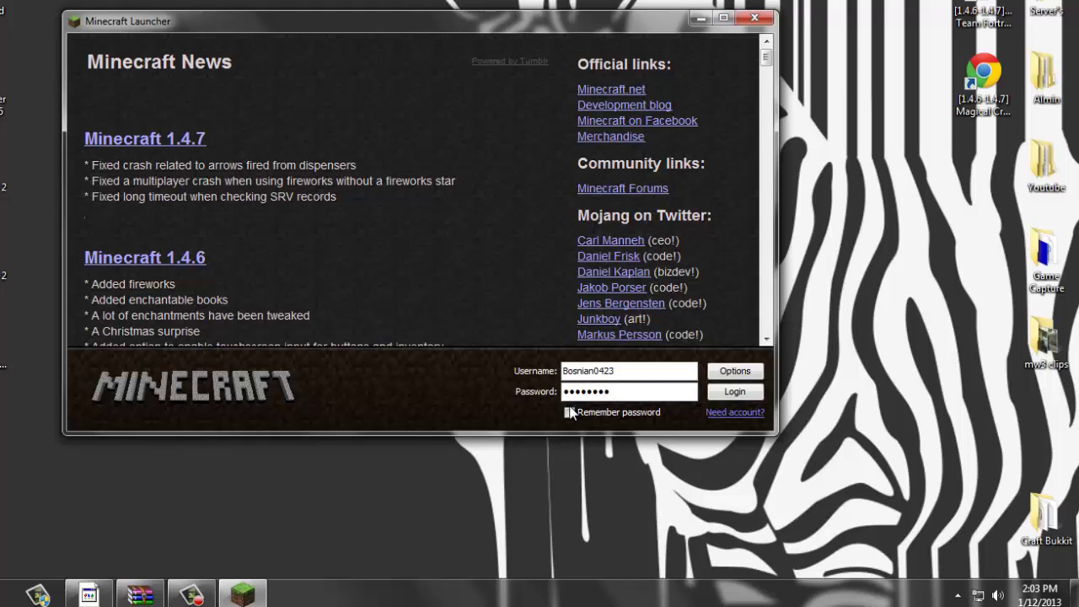
pyautogui.click(732, 393)
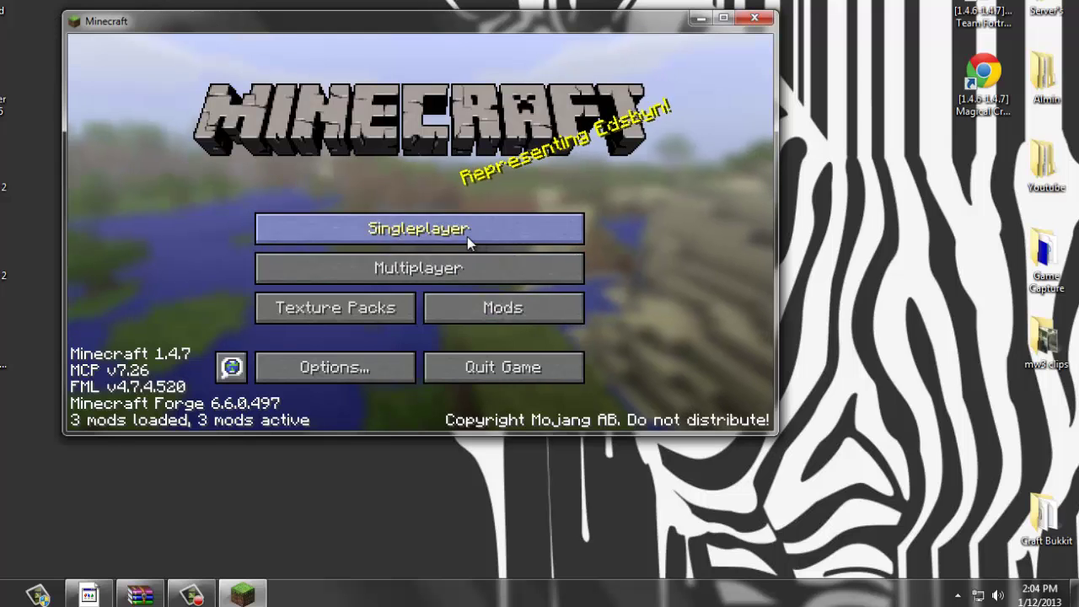
pyautogui.click(502, 309)
pyautogui.click(348, 373)
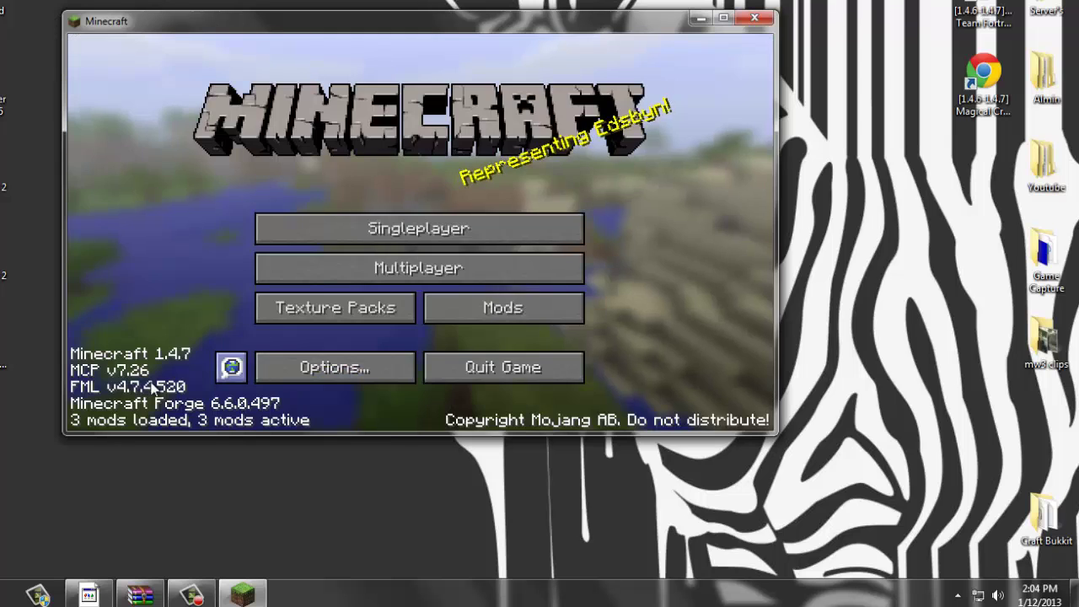
pyautogui.click(527, 373)
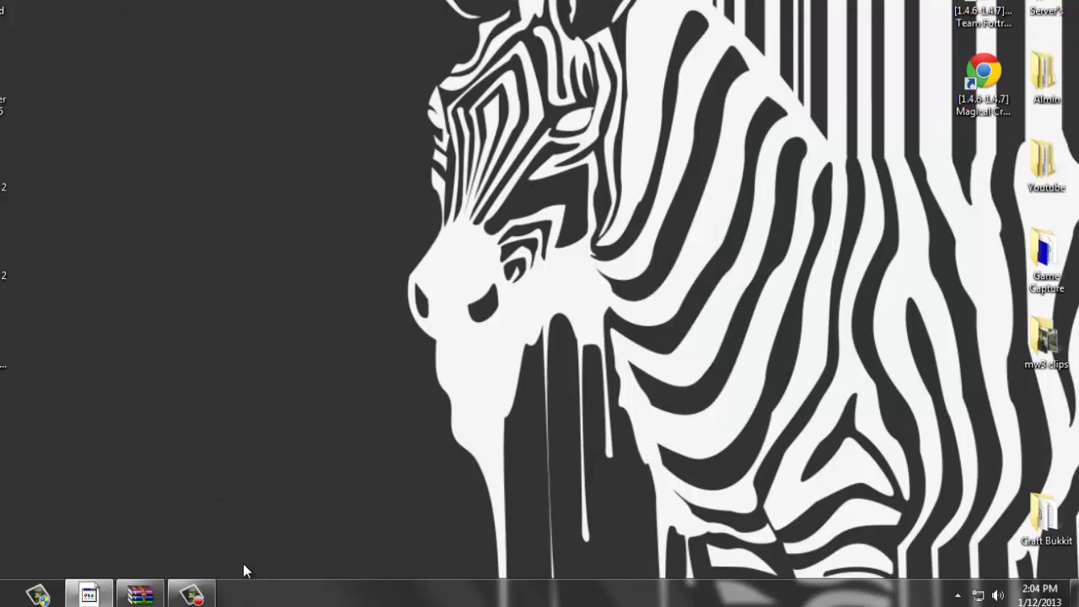
# - Restore the bin folder window and open the mods folder inside .minecraft
pyautogui.click(89, 594)
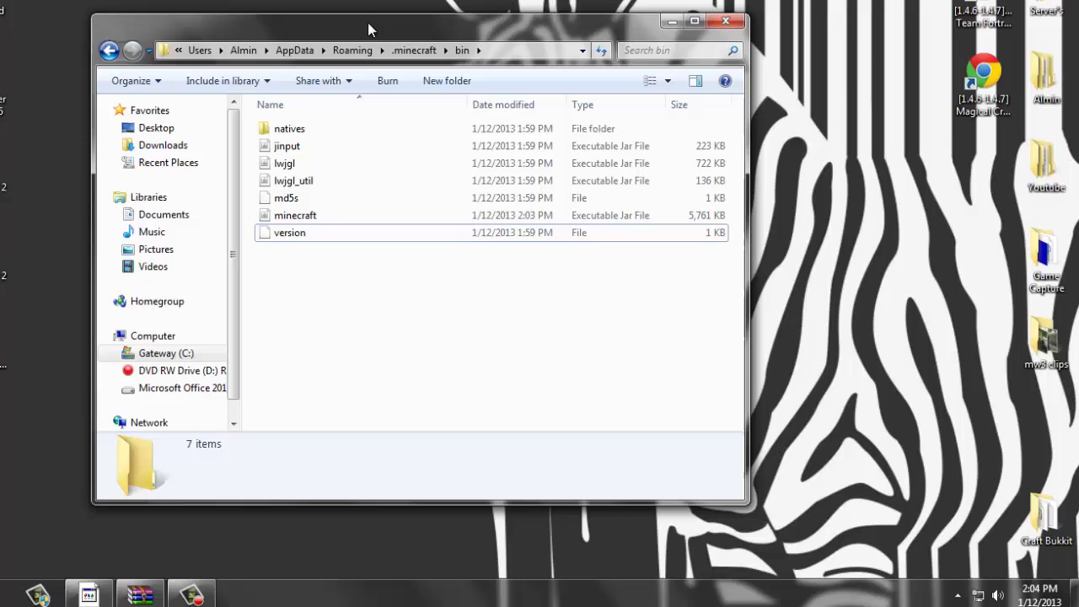
pyautogui.click(109, 49)
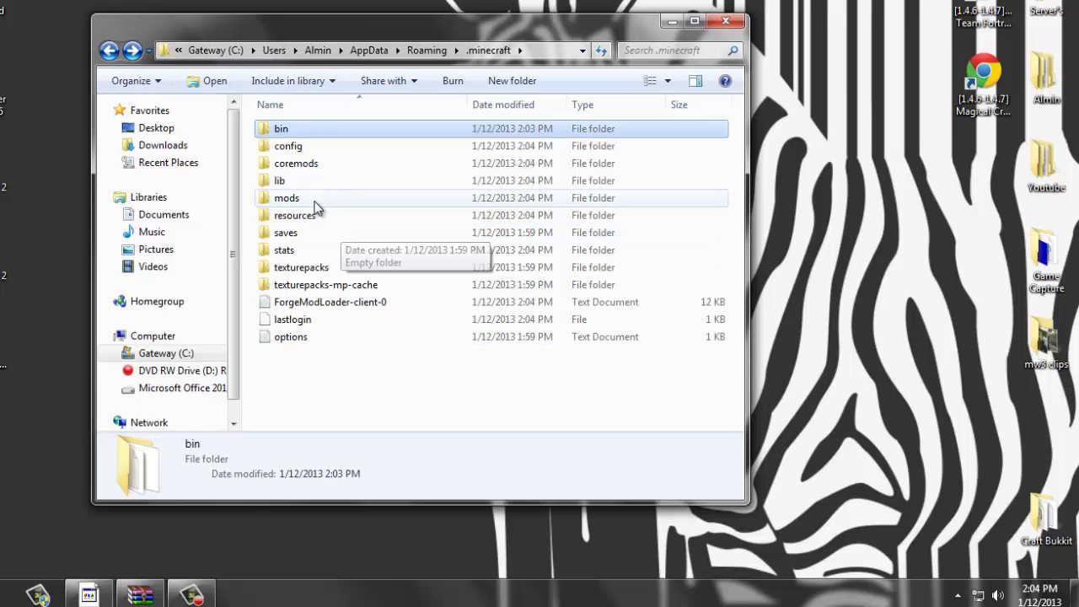
pyautogui.doubleClick(308, 198)
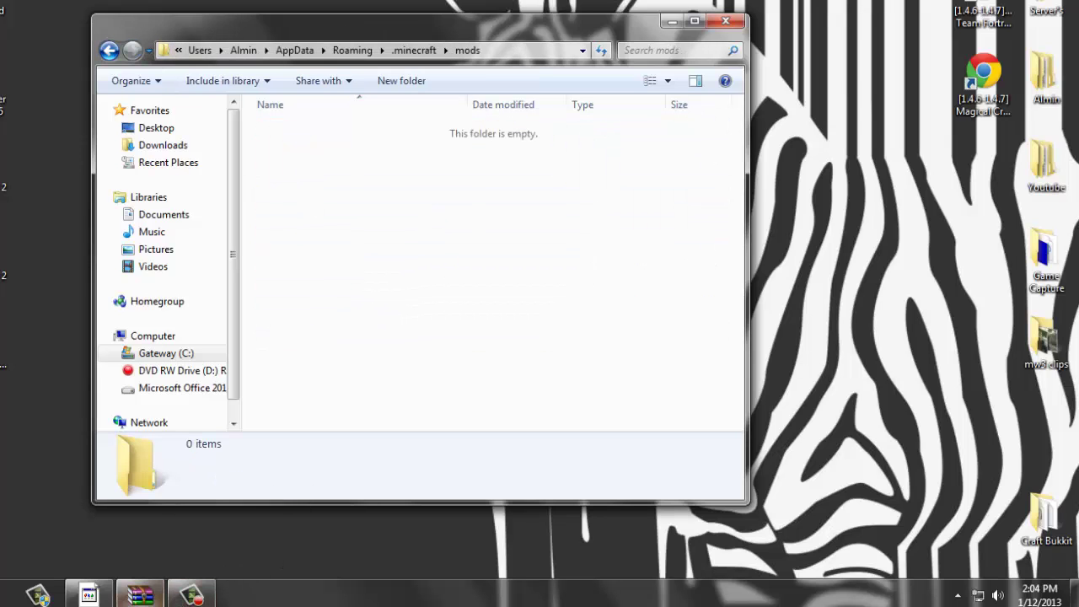
# - Copy TF2_Teleporter_1.4.6.zip from the WinRAR Downloads listing into the mods folder, and close both windows
pyautogui.click(140, 595)
pyautogui.moveTo(403, 17); pyautogui.dragTo(789, 14)
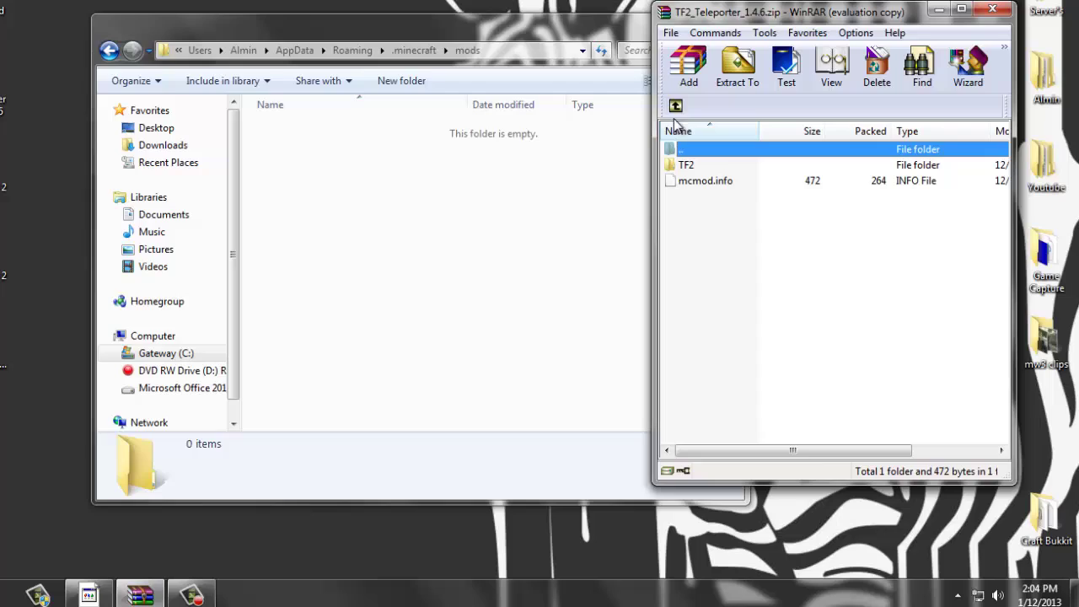
pyautogui.click(676, 108)
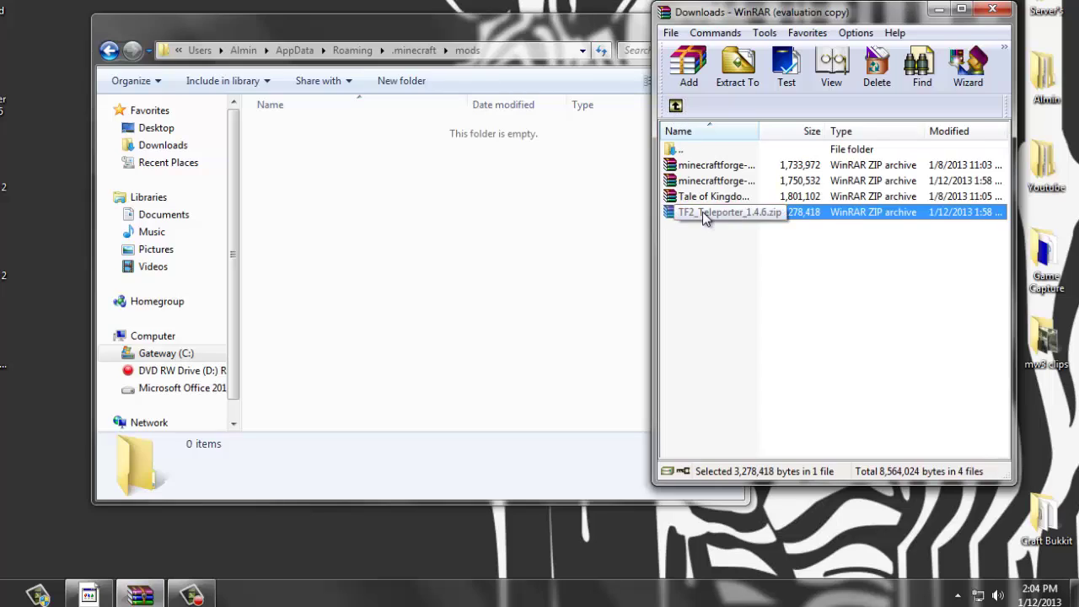
pyautogui.moveTo(702, 211); pyautogui.dragTo(432, 223)
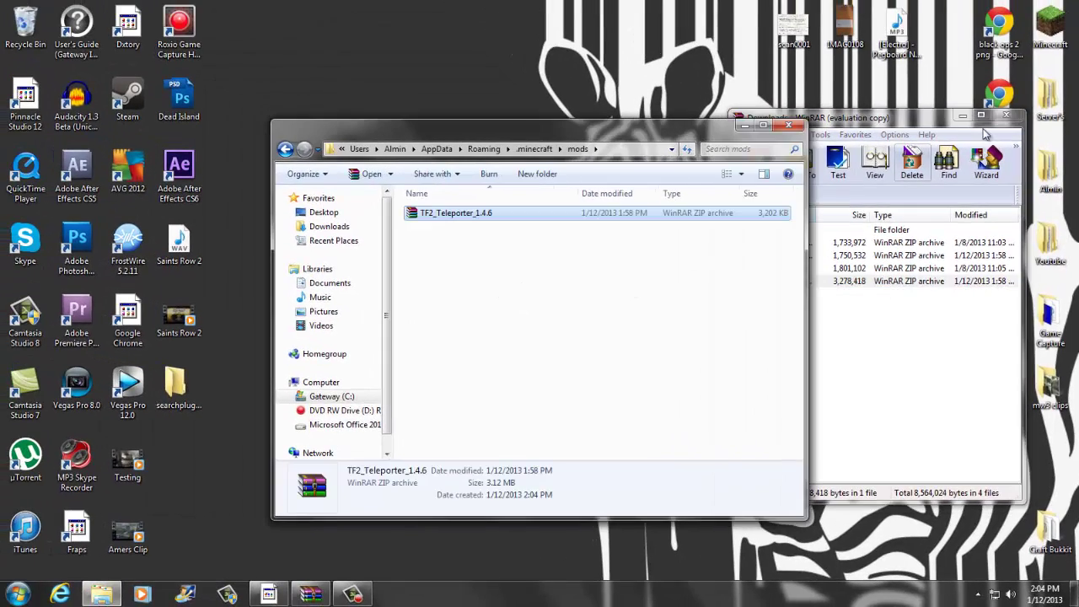
pyautogui.click(1006, 115)
pyautogui.click(789, 126)
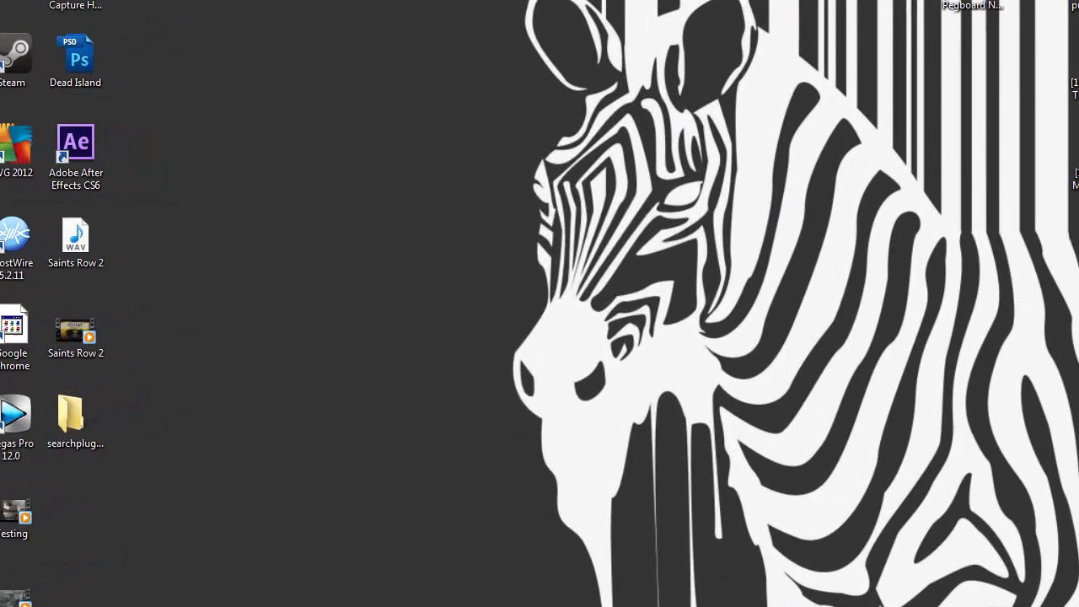
# - Start Minecraft again and check the mod list for the TF2 Teleporter mod
pyautogui.click(581, 312)
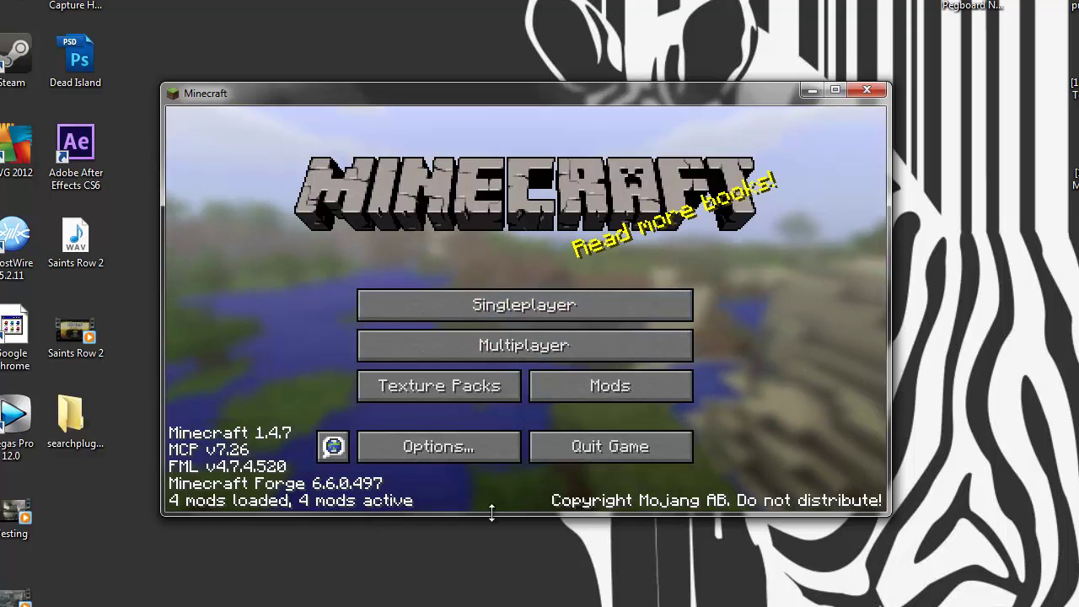
pyautogui.click(612, 404)
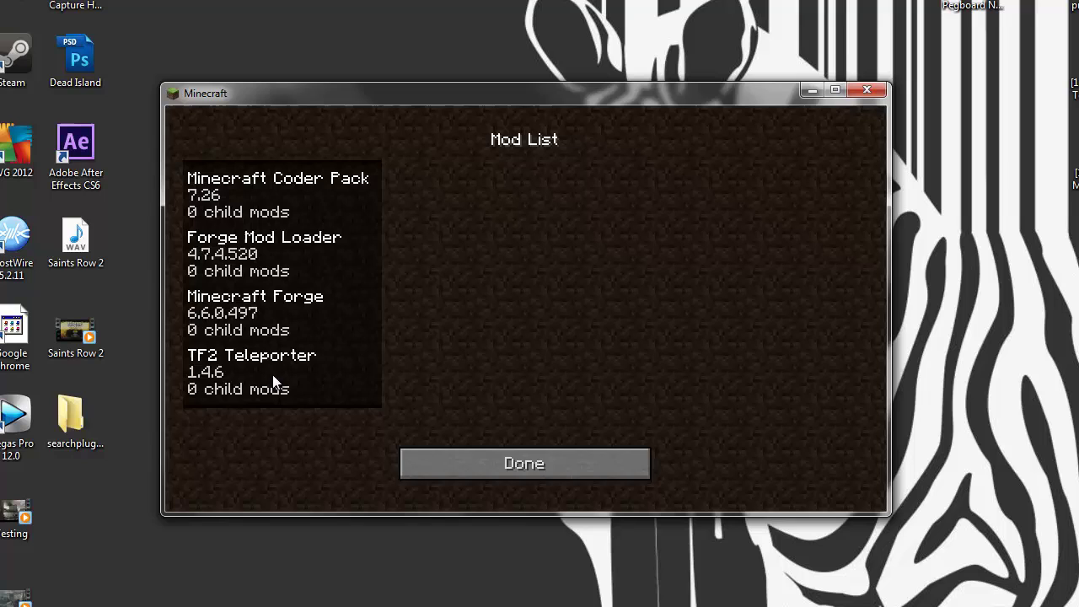
pyautogui.click(460, 464)
# - Create a singleplayer world named New World with the game mode set to Creative
pyautogui.click(493, 310)
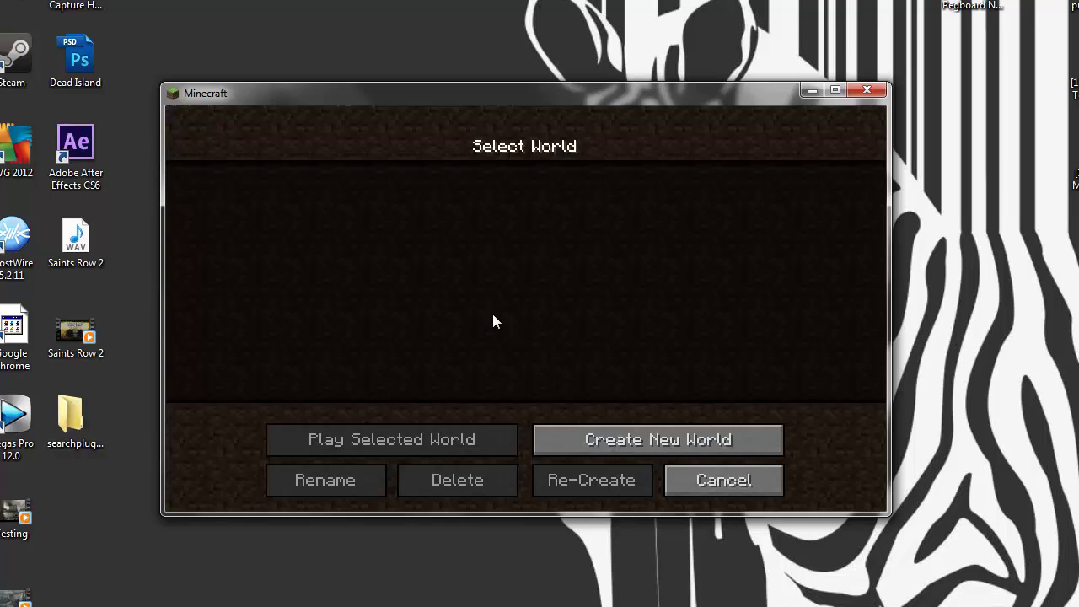
pyautogui.click(613, 432)
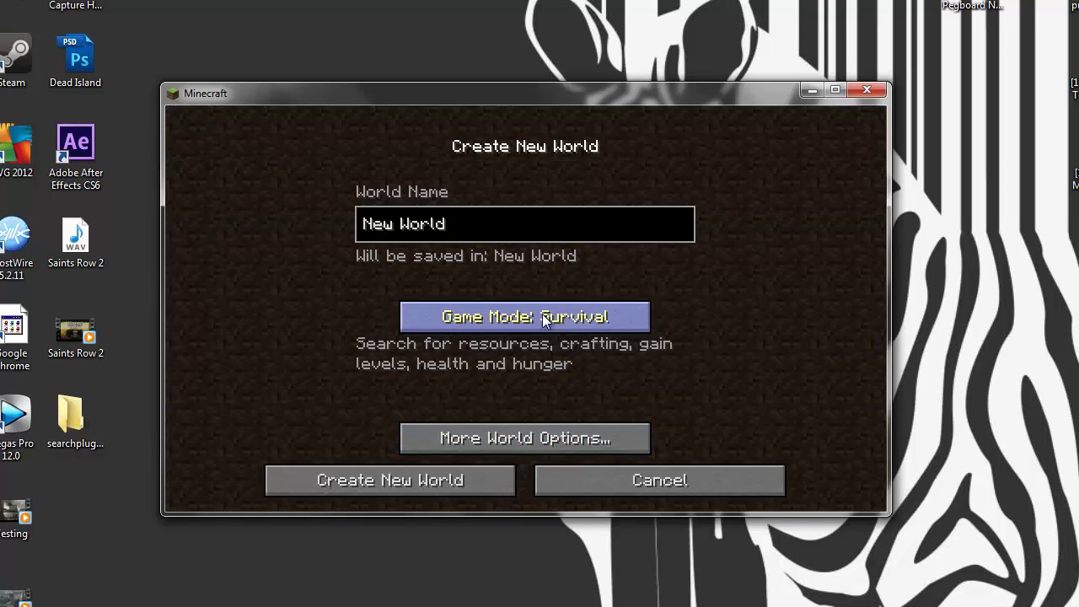
pyautogui.click(534, 436)
pyautogui.click(580, 434)
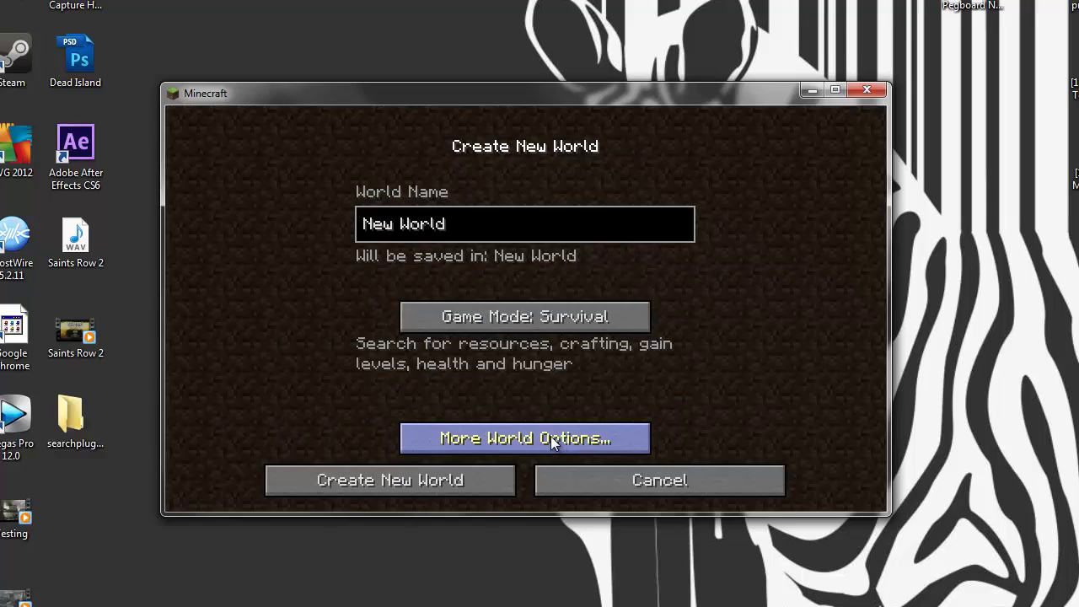
pyautogui.click(540, 315)
pyautogui.click(543, 315)
pyautogui.click(439, 486)
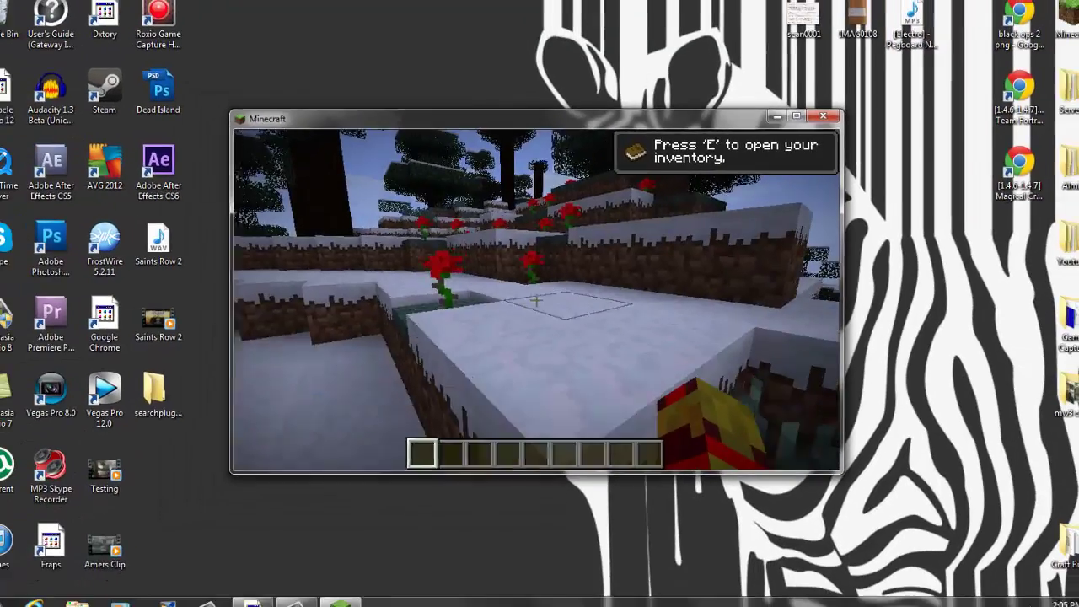
# - Pause the game, maximize its window and resume playing
pyautogui.press('Escape')
pyautogui.click(795, 115)
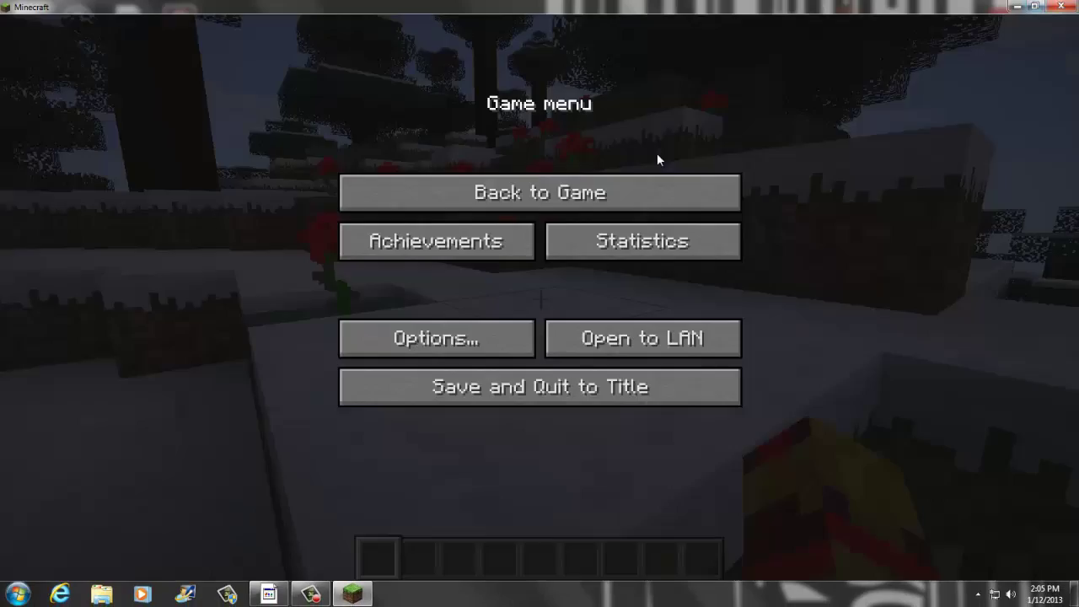
pyautogui.click(657, 190)
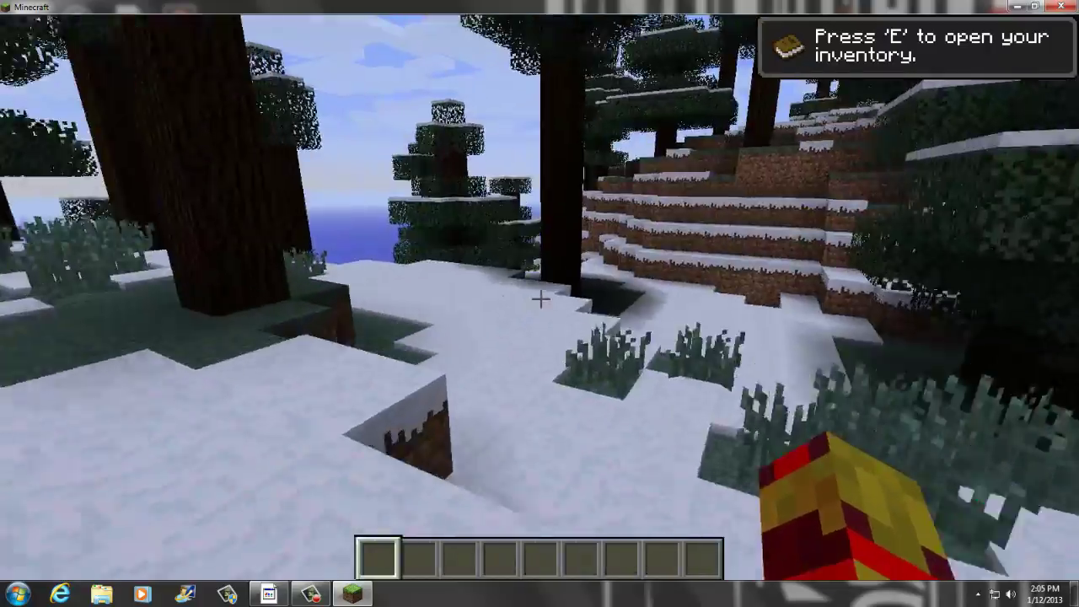
# - Fly over the snowy forest to survey the surrounding terrain
pyautogui.press('space')
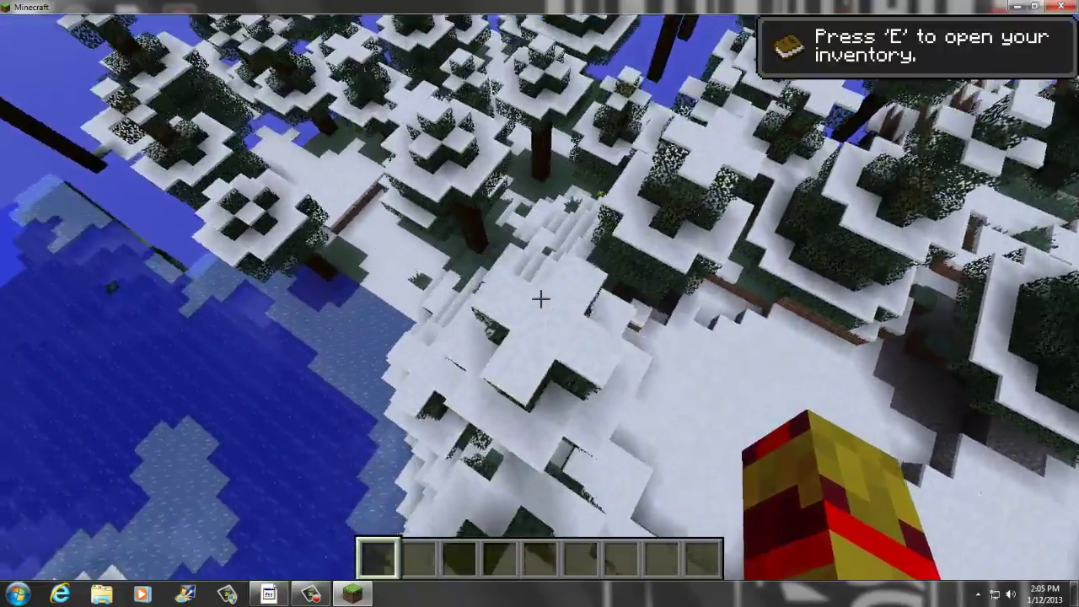
pyautogui.press('shift')
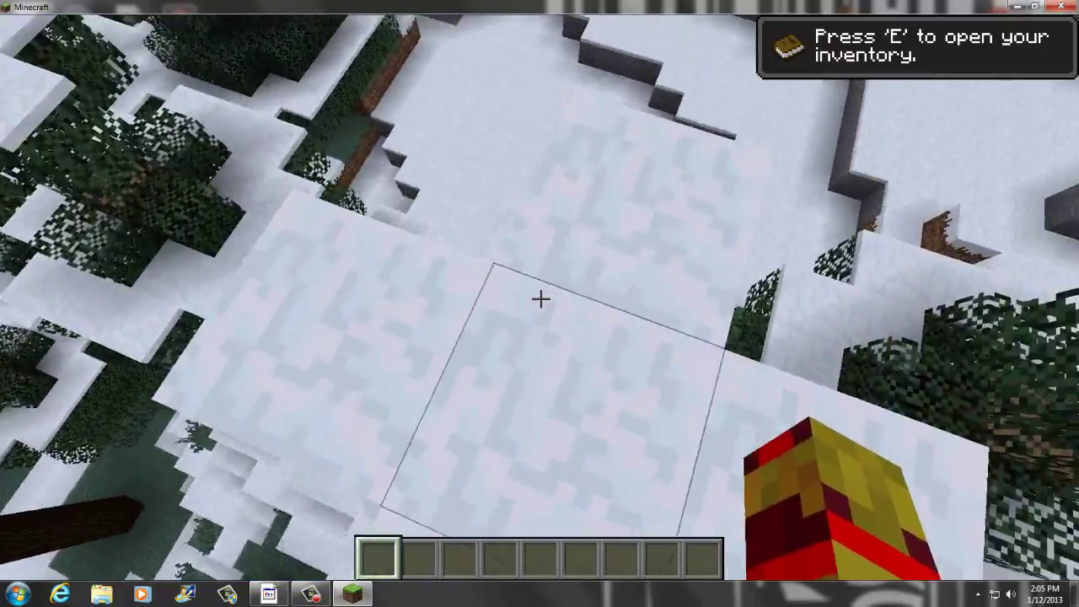
pyautogui.press('space')
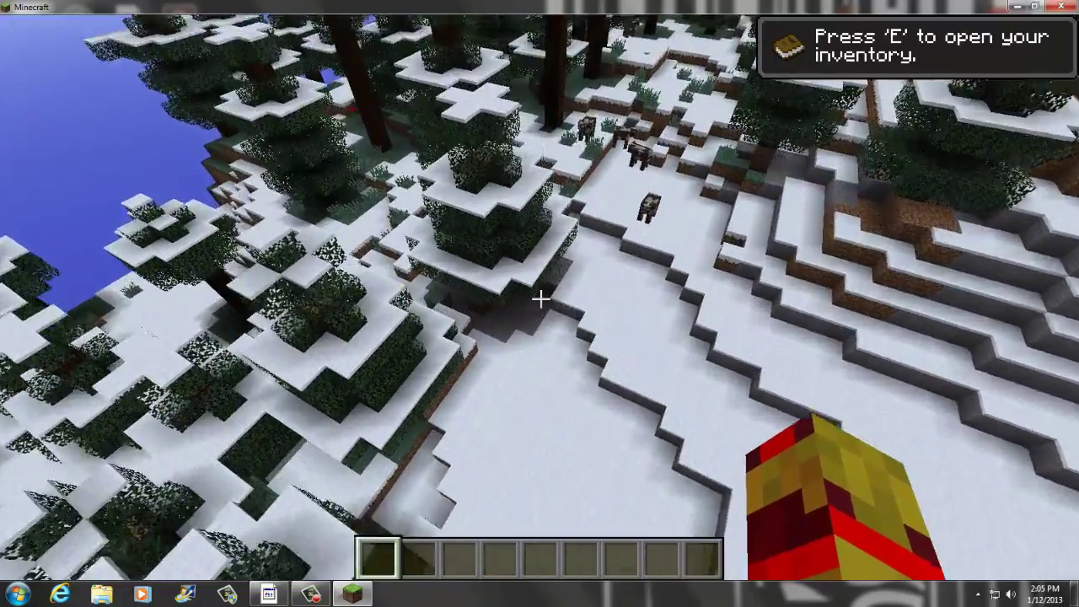
# - Look through the creative inventory's category pages, from Survival Inventory to Miscellaneous, for the mod's teleporter items
pyautogui.press('e')
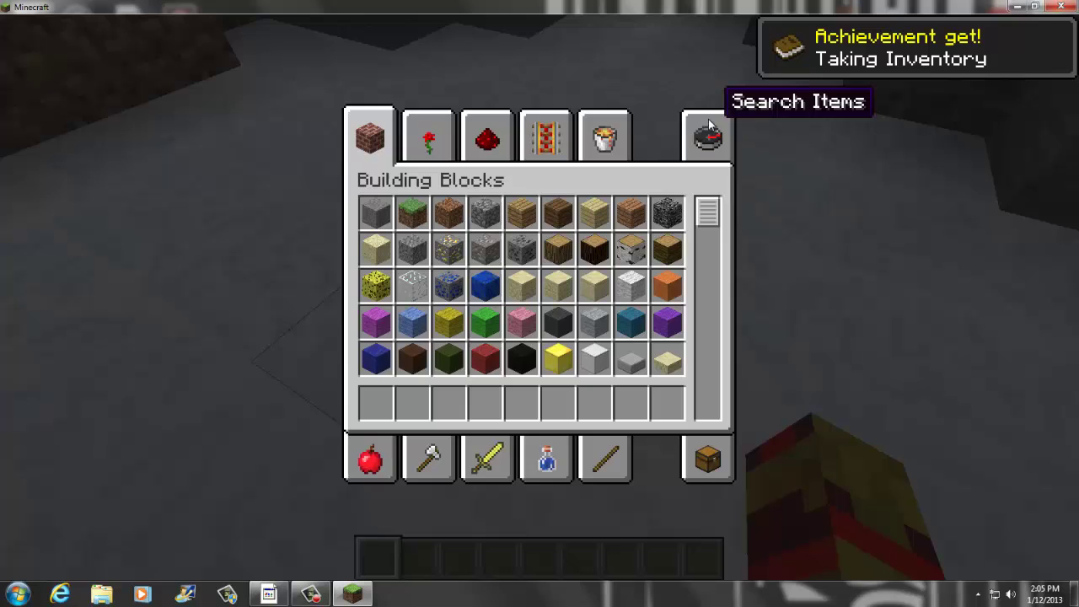
pyautogui.click(708, 135)
pyautogui.click(699, 467)
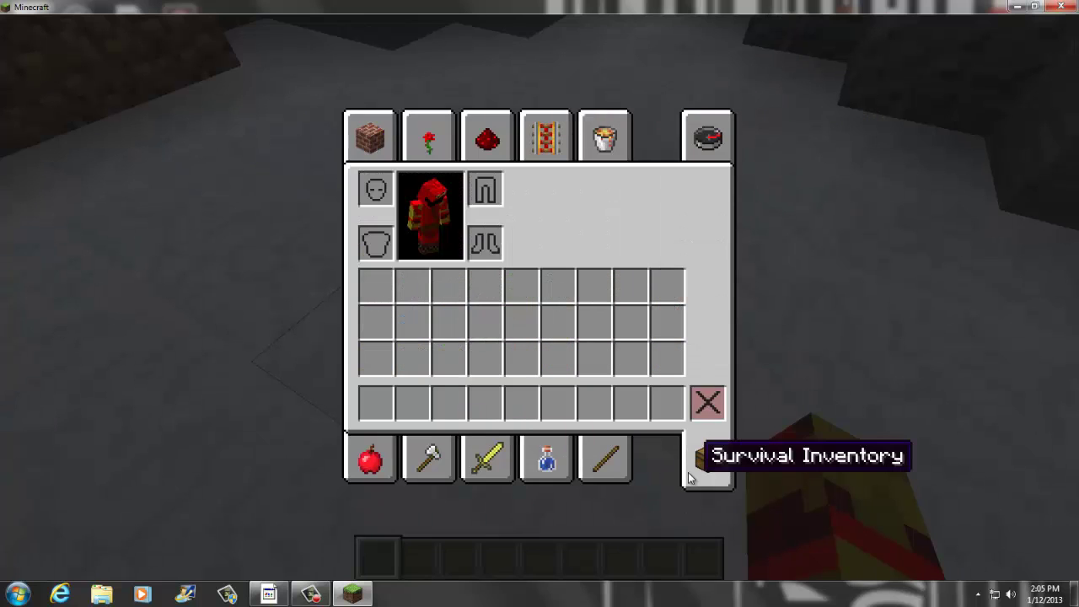
pyautogui.click(605, 462)
pyautogui.click(546, 461)
pyautogui.click(485, 459)
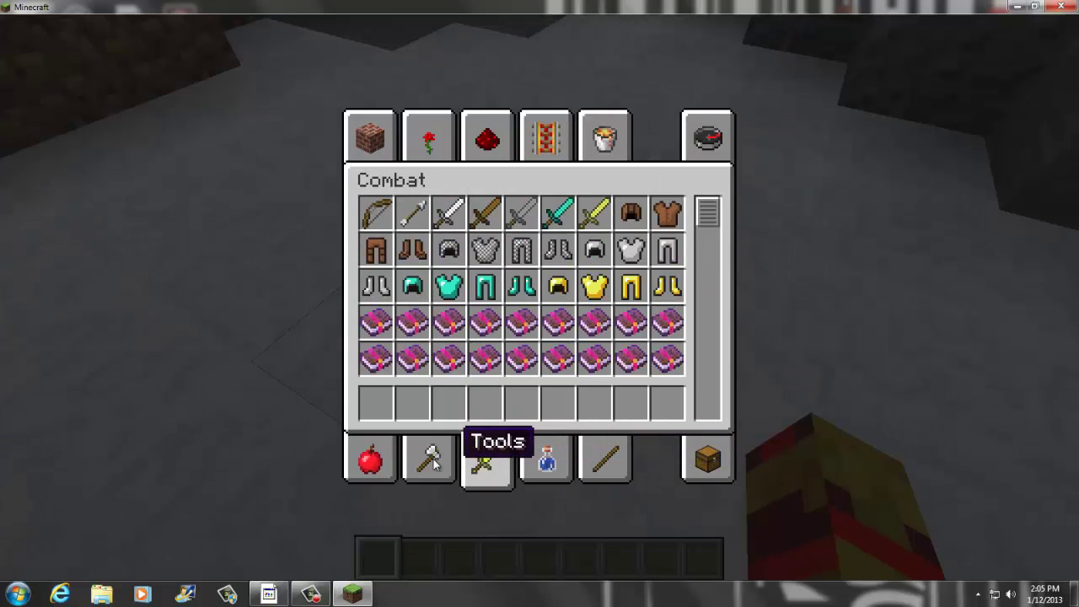
pyautogui.click(428, 460)
pyautogui.click(371, 459)
pyautogui.click(386, 141)
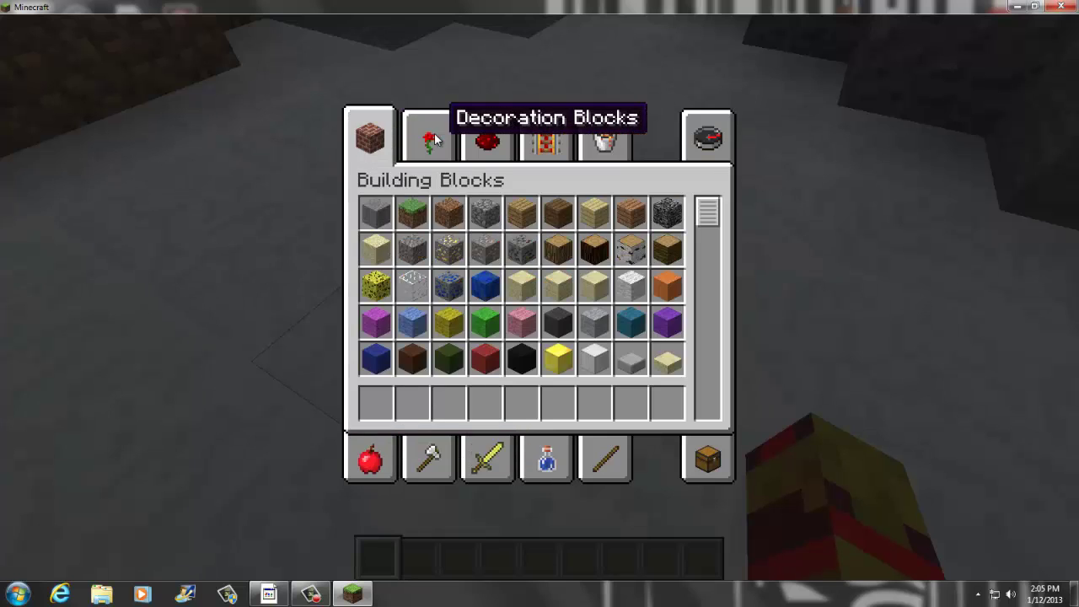
pyautogui.click(428, 139)
pyautogui.click(487, 139)
pyautogui.click(548, 139)
pyautogui.click(603, 135)
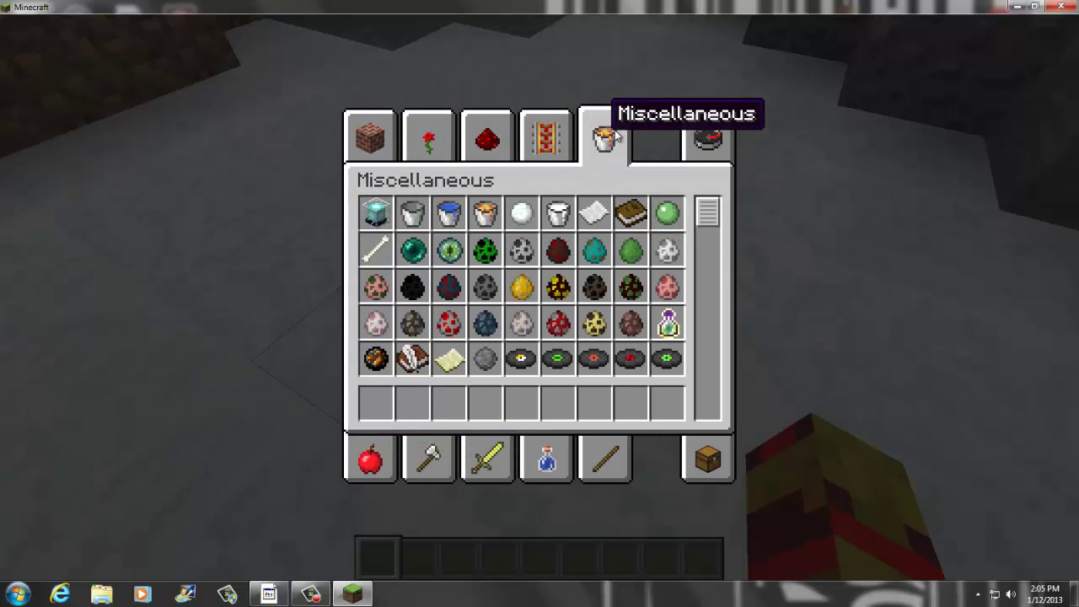
# - Search the creative items for "te" and put Teleporter Red, the four-cornered frame part and Teleporter Propeller in the first three hotbar slots
pyautogui.click(706, 130)
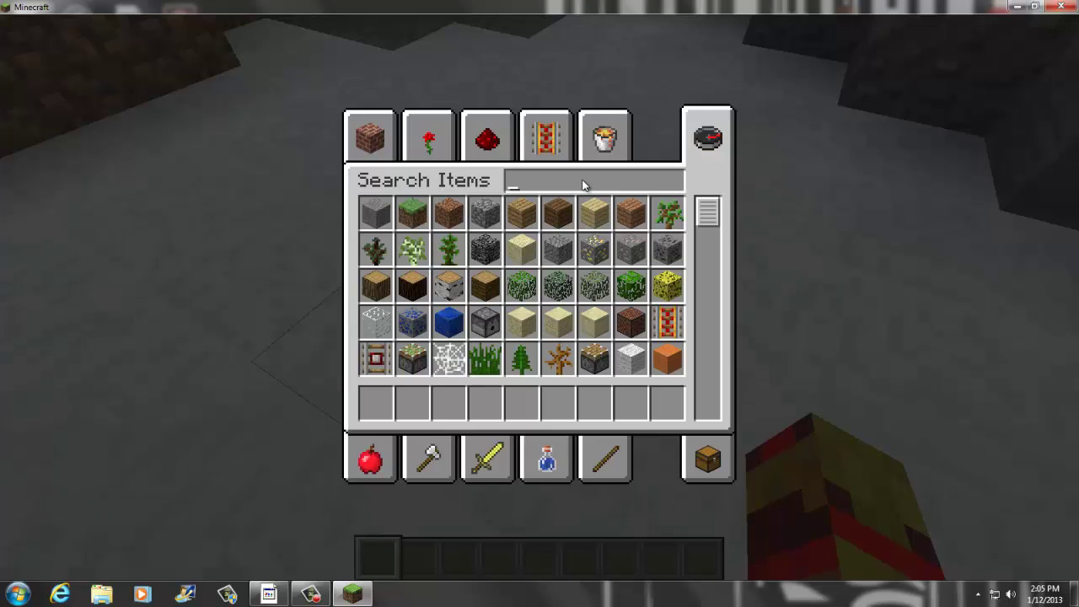
pyautogui.write('te')
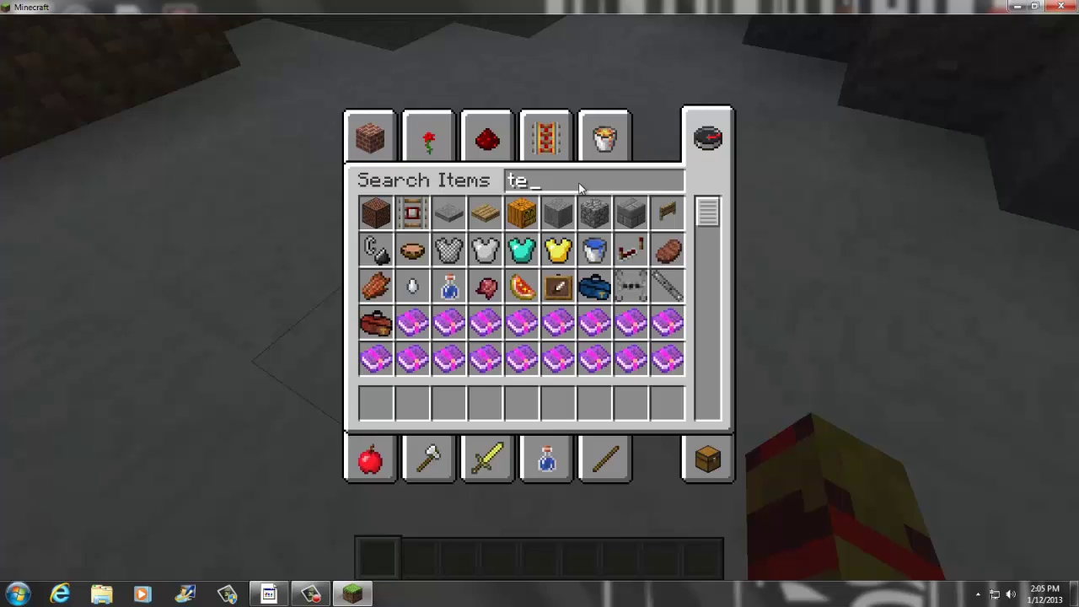
pyautogui.click(375, 322)
pyautogui.click(388, 413)
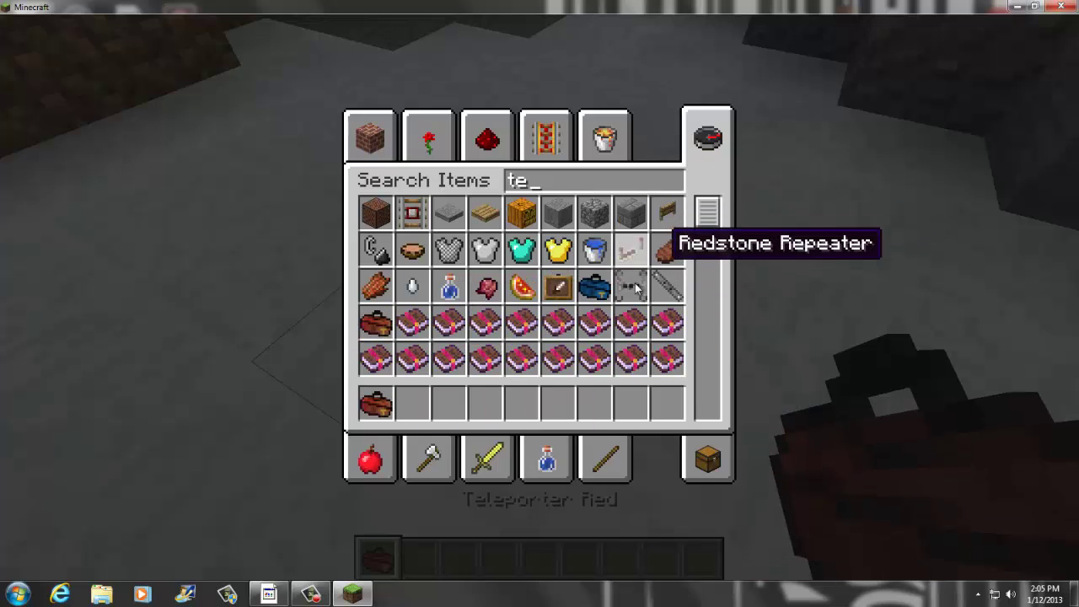
pyautogui.click(634, 285)
pyautogui.click(421, 414)
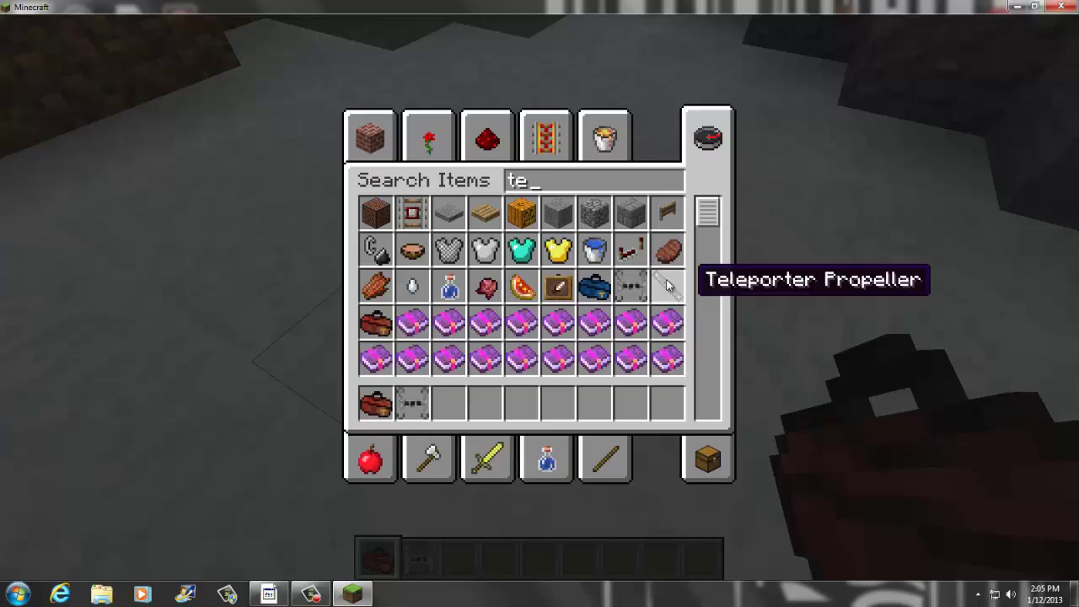
pyautogui.click(667, 285)
pyautogui.click(455, 407)
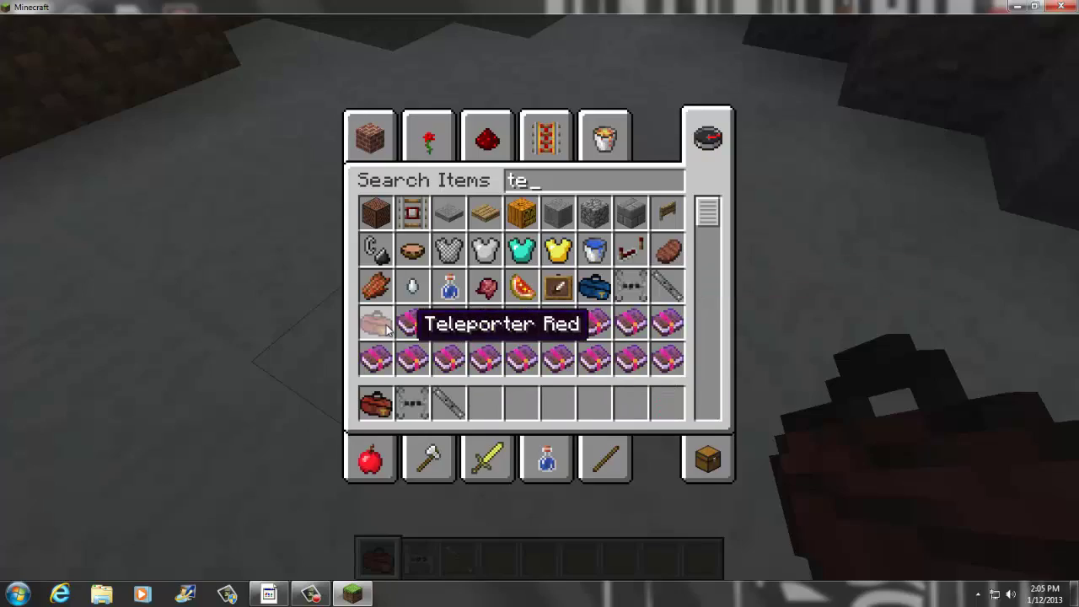
pyautogui.press('Escape')
# - Place a Teleporter Red on the snow beside the dirt ledge near the water and check its frequency setting
pyautogui.rightClick(539, 299)
pyautogui.click(539, 299)
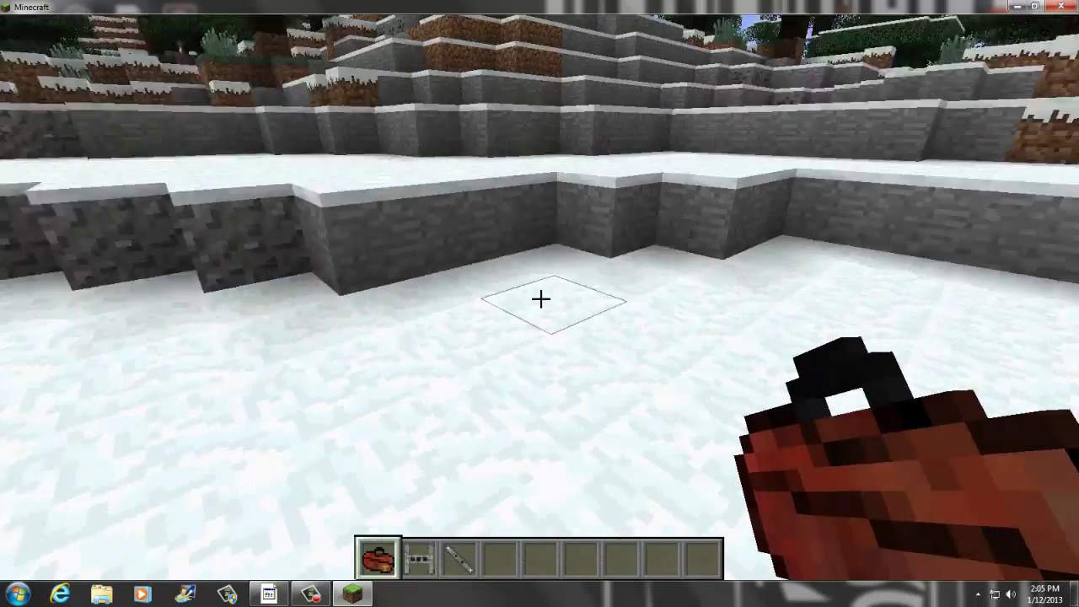
pyautogui.press('w')
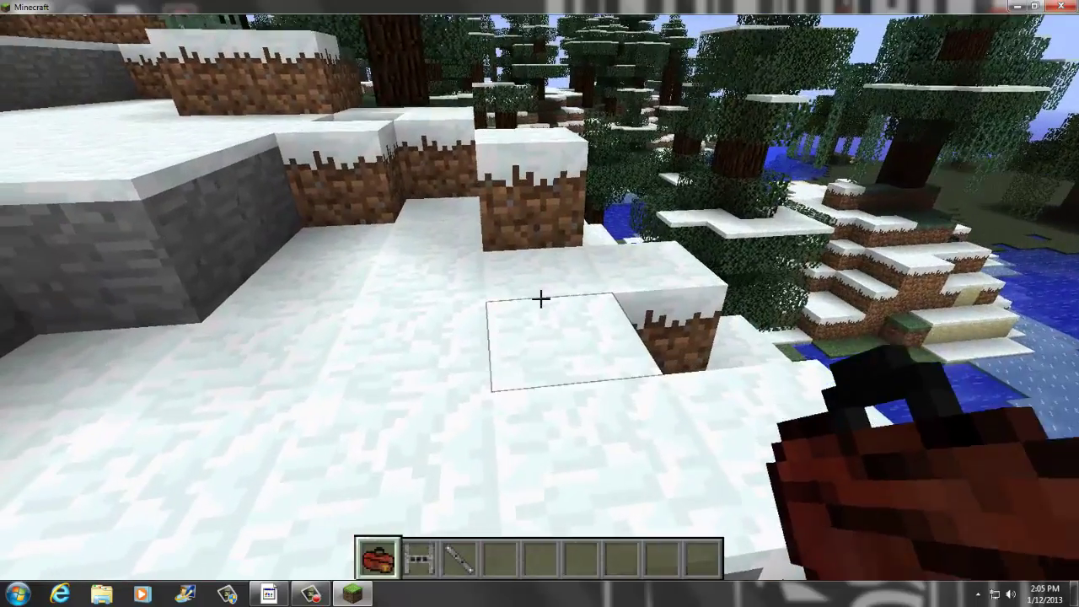
pyautogui.rightClick(540, 298)
pyautogui.rightClick(539, 298)
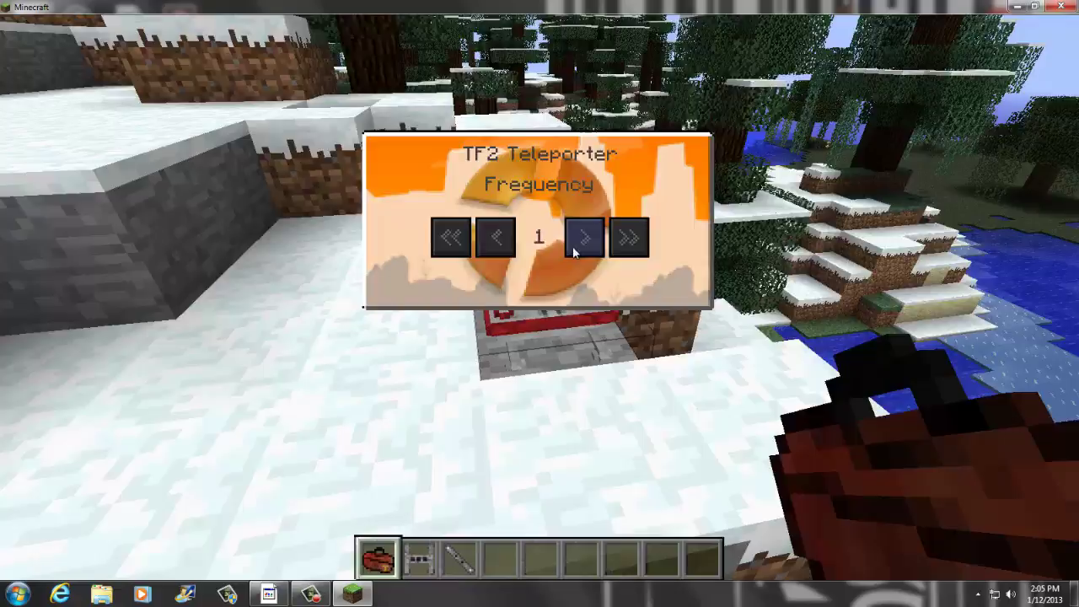
pyautogui.press('Escape')
# - Go to the other red teleporter on the open snow, check its frequency and select an empty hotbar slot
pyautogui.press('w')
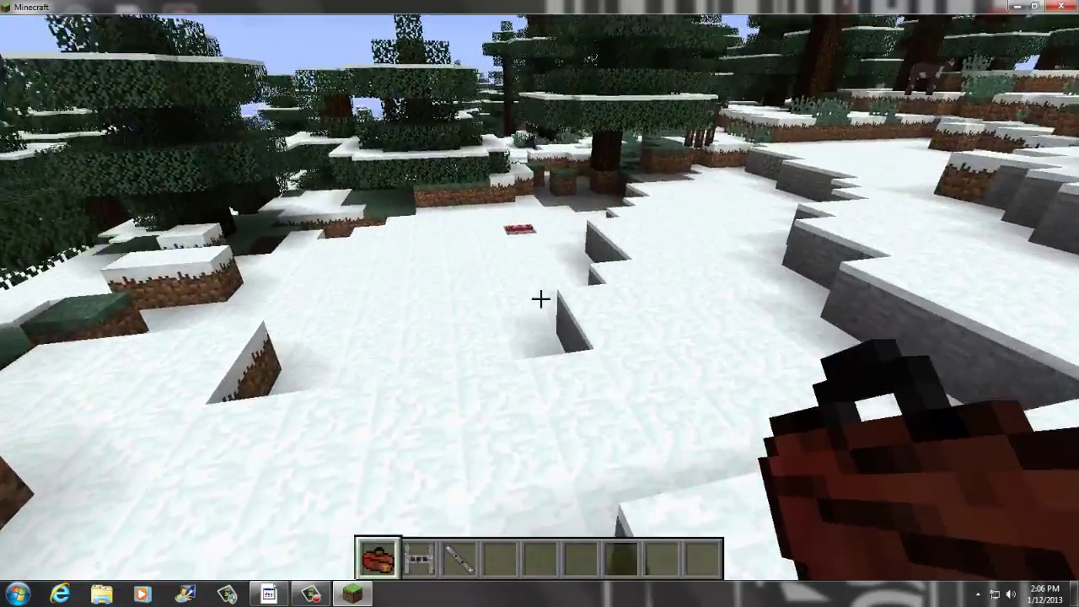
pyautogui.press('w')
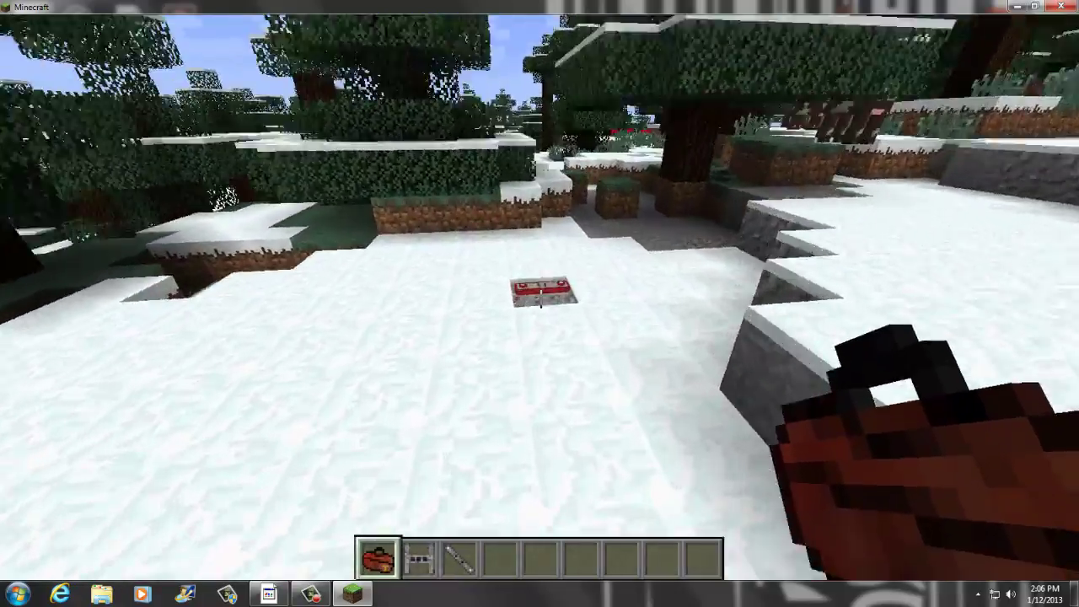
pyautogui.rightClick(540, 299)
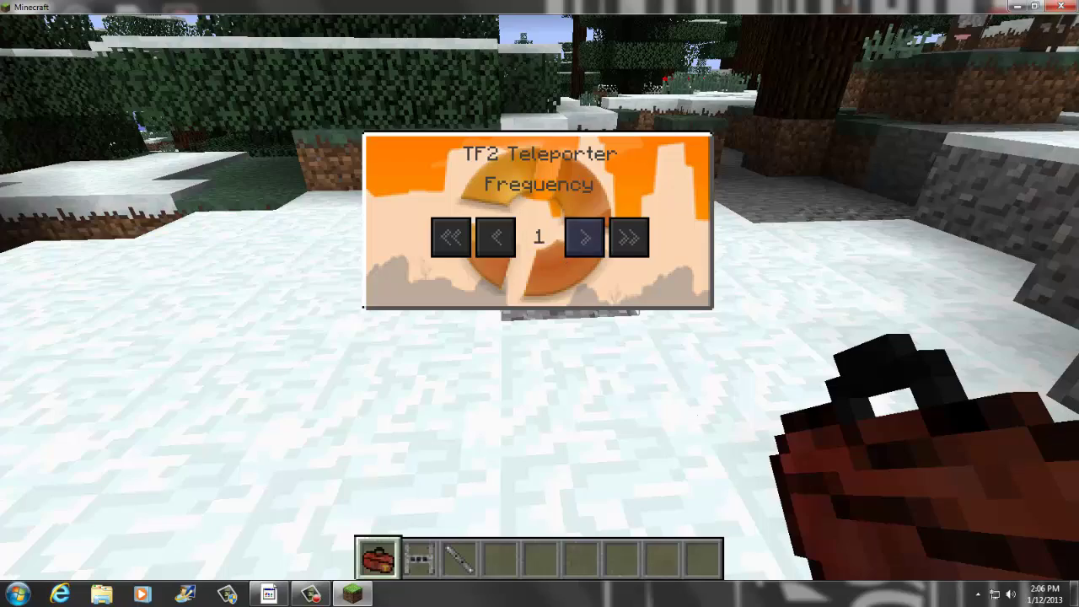
pyautogui.press('Escape')
pyautogui.press('5')
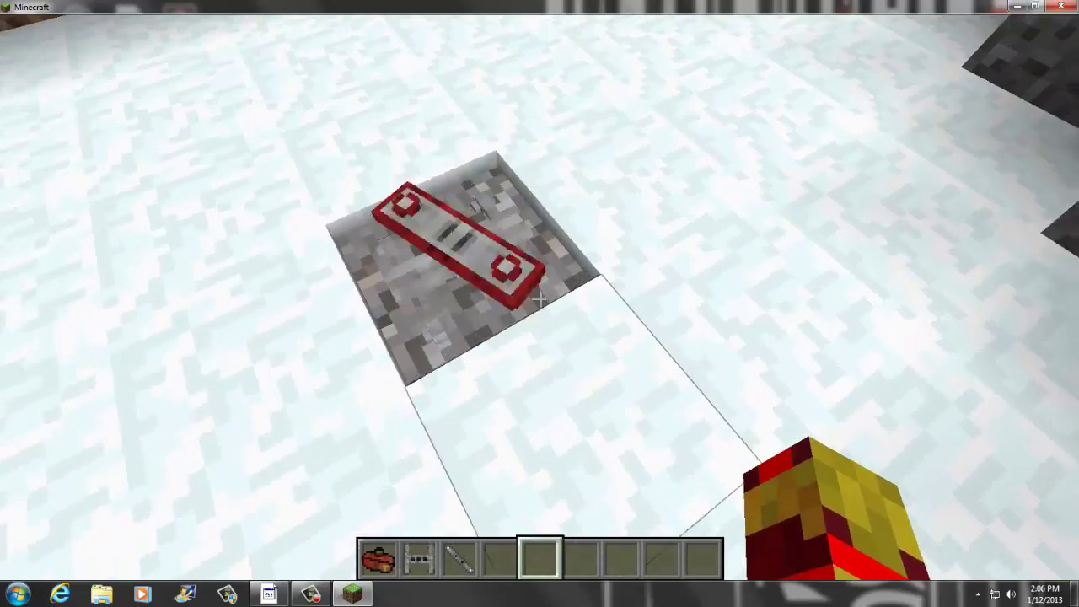
# - Move around the two red teleporters and fly up over the snowy forest beside the water
pyautogui.press('w')
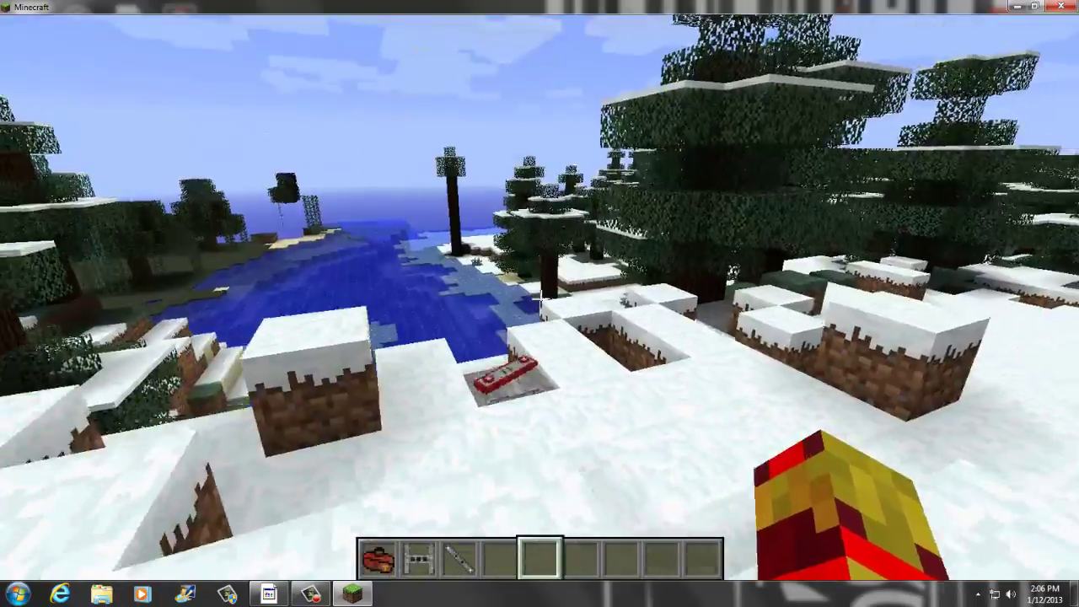
pyautogui.press('w')
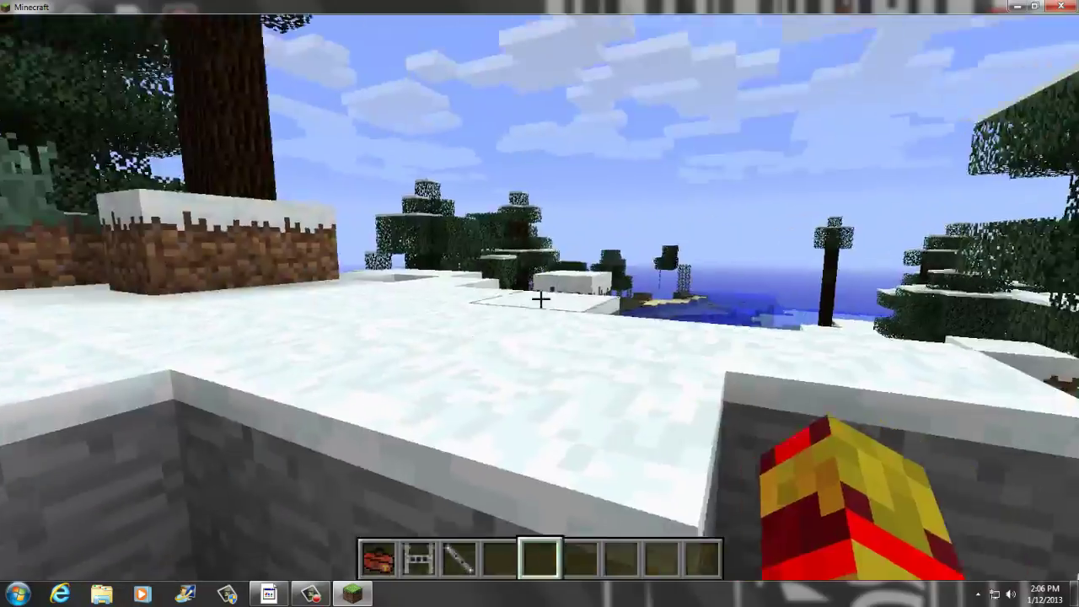
pyautogui.press('w')
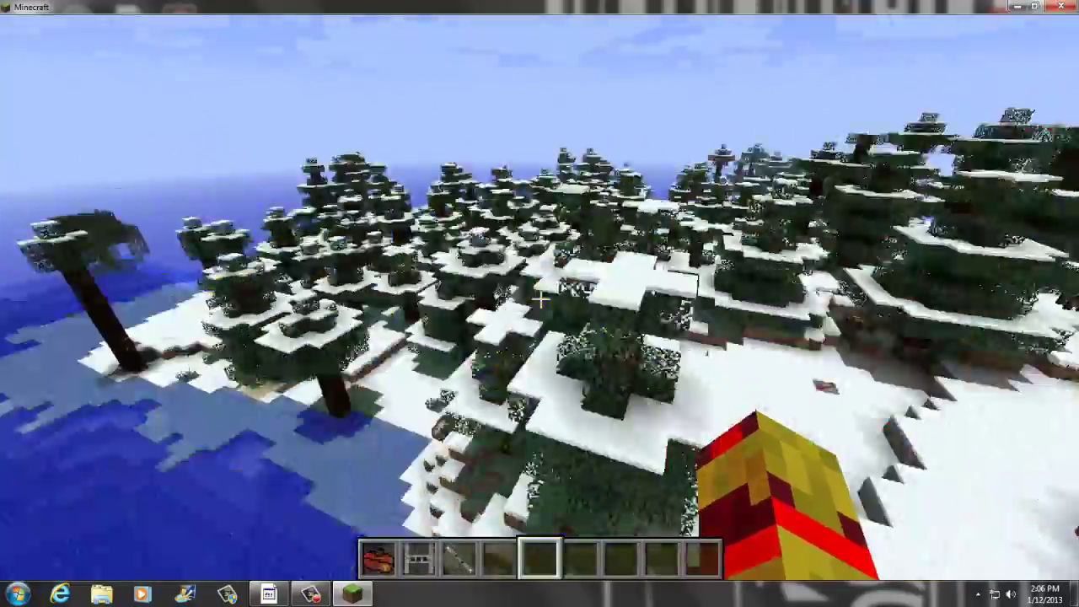